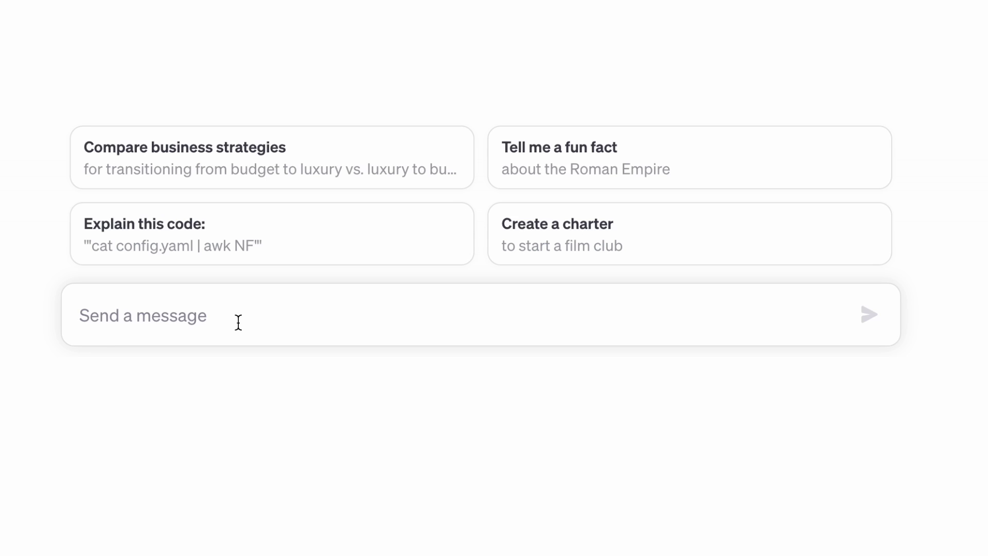
Step: Ask ChatGPT for 10 creative YouTube channel names about personal finance
{"action": "type", "text": "Give me 10 YouTu"}
{"action": "key", "text": "BackSpace"}
{"action": "type", "text": "annel name"}
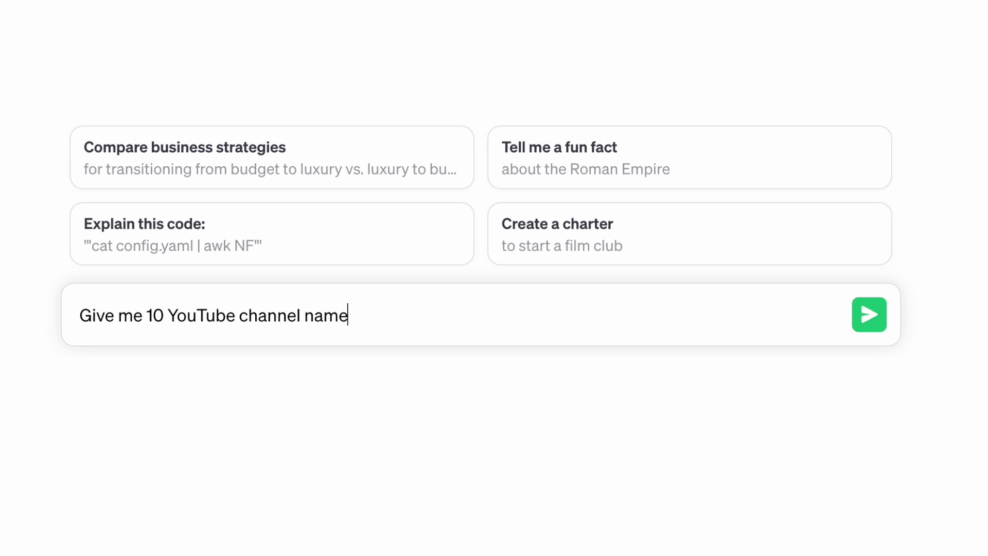
{"action": "type", "text": "s for a channel on personal finance. Make th"}
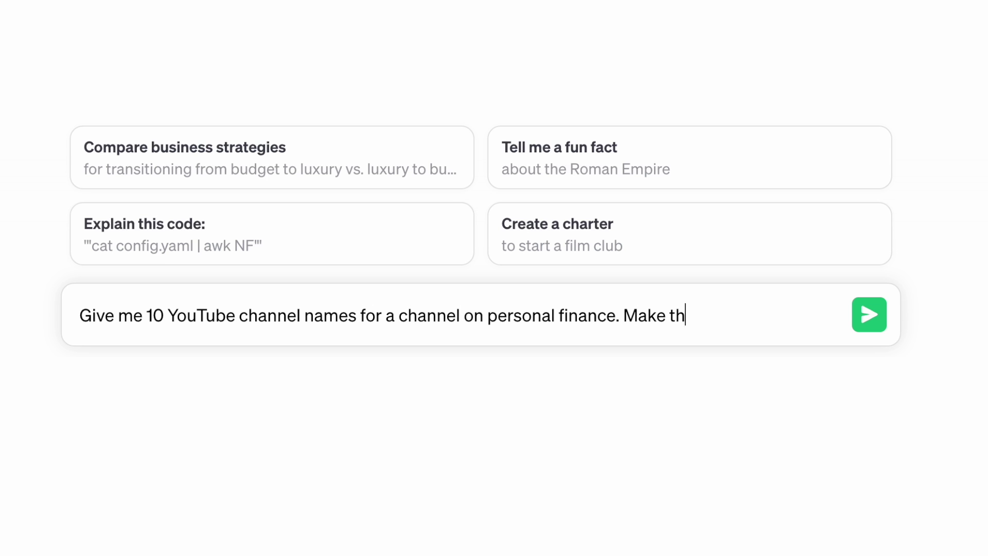
{"action": "type", "text": "em creative"}
{"action": "key", "text": "Return"}
Step: Request an exciting bio for the channel 'Wealth Whisperers'
{"action": "left_click_drag", "start_coordinate": [140, 197], "coordinate": [280, 199]}
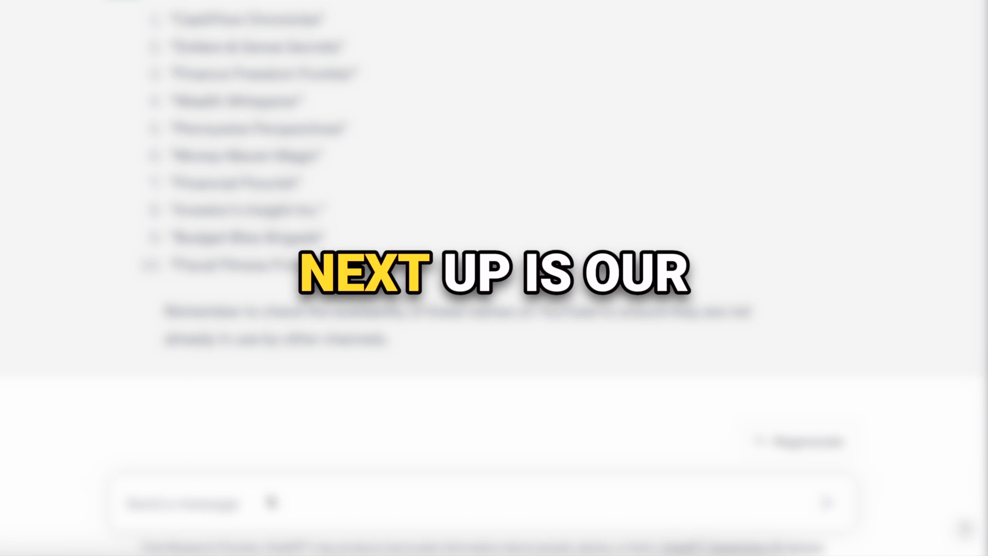
{"action": "type", "text": "Wr"}
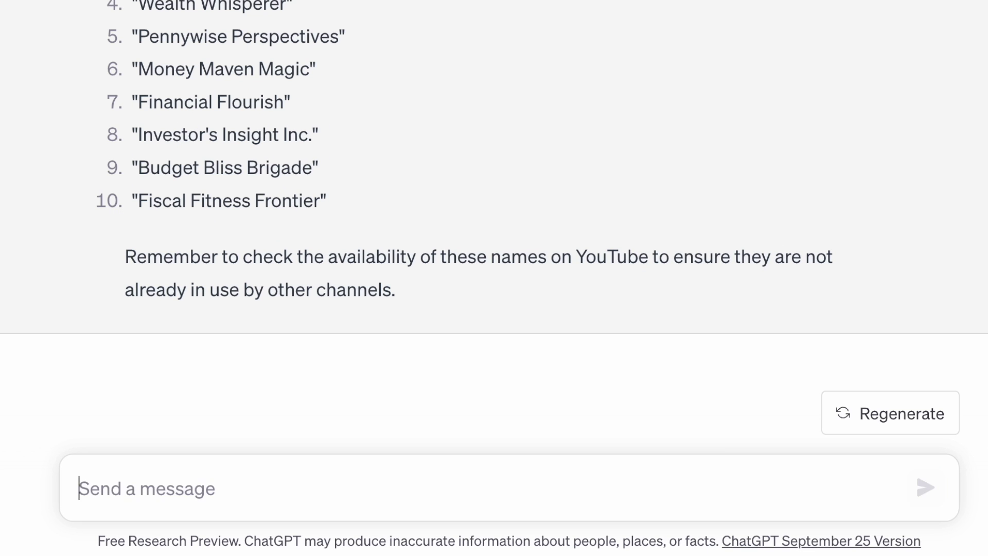
{"action": "type", "text": "Write an exciting bio for a YouTube cha"}
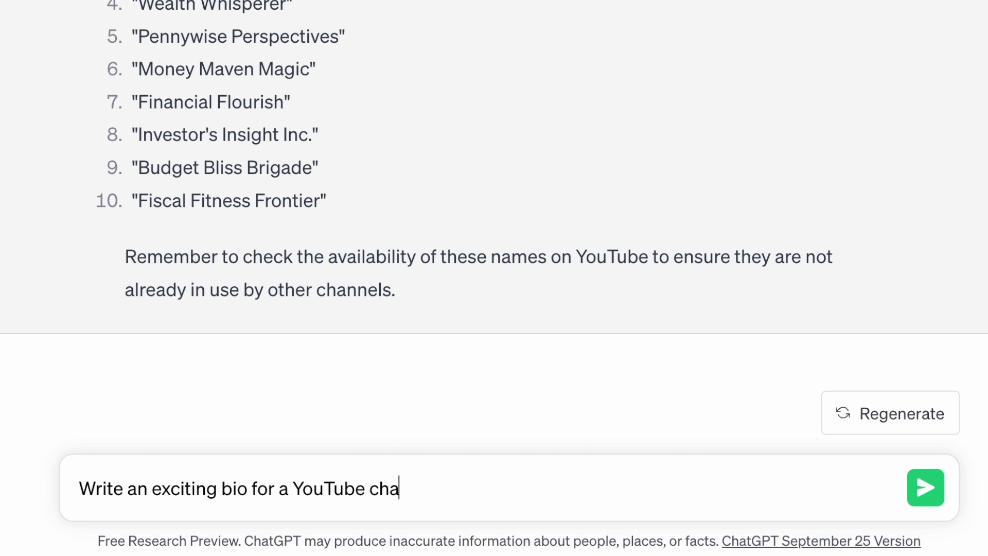
{"action": "type", "text": "nnel called Wee"}
{"action": "type", "text": "alth Whisperers t"}
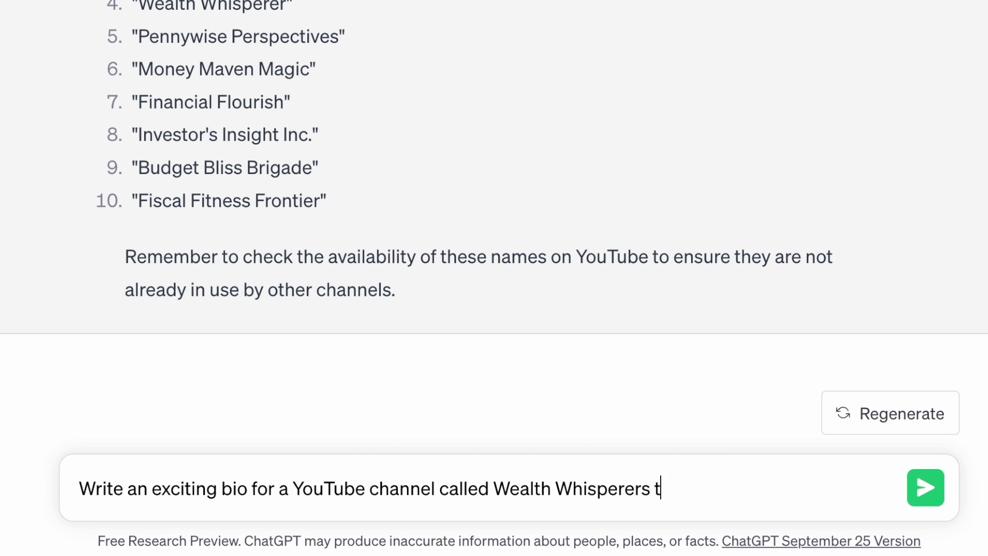
{"action": "type", "text": "hat makes videos on personal finance. Make"}
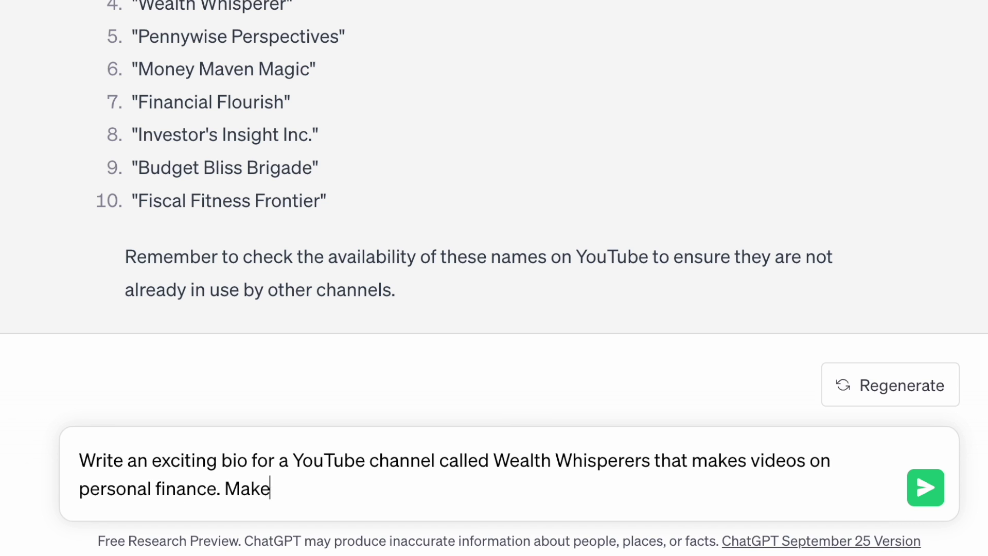
{"action": "type", "text": " it witty and keep it short"}
{"action": "key", "text": "Return"}
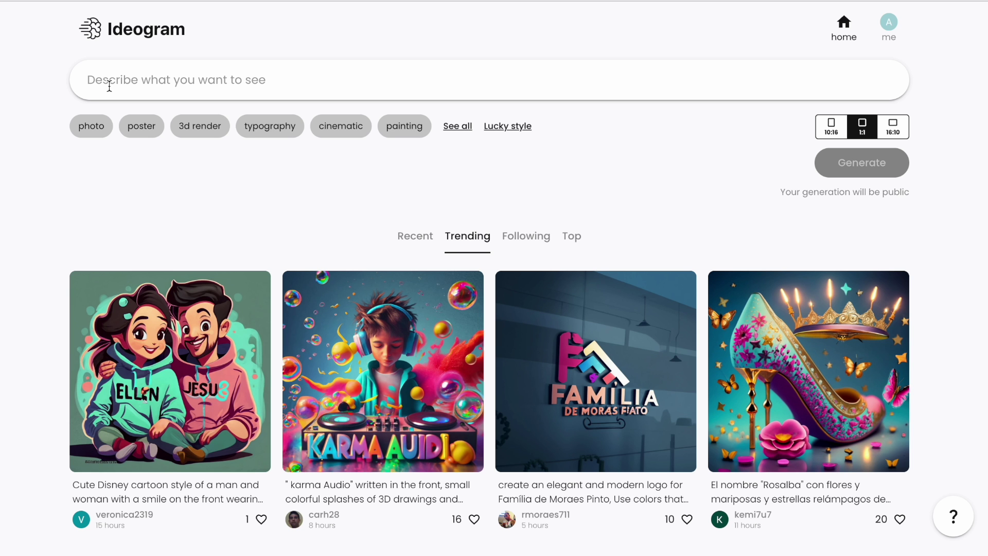
Step: Generate personal-finance poster images and open the second poster's download menu
{"action": "type", "text": "Y"}
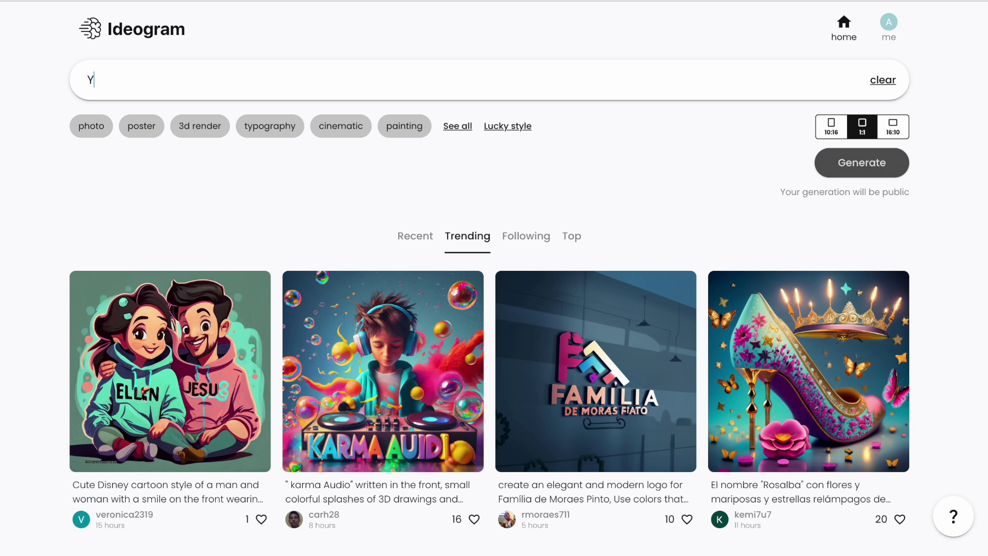
{"action": "type", "text": "ouTu"}
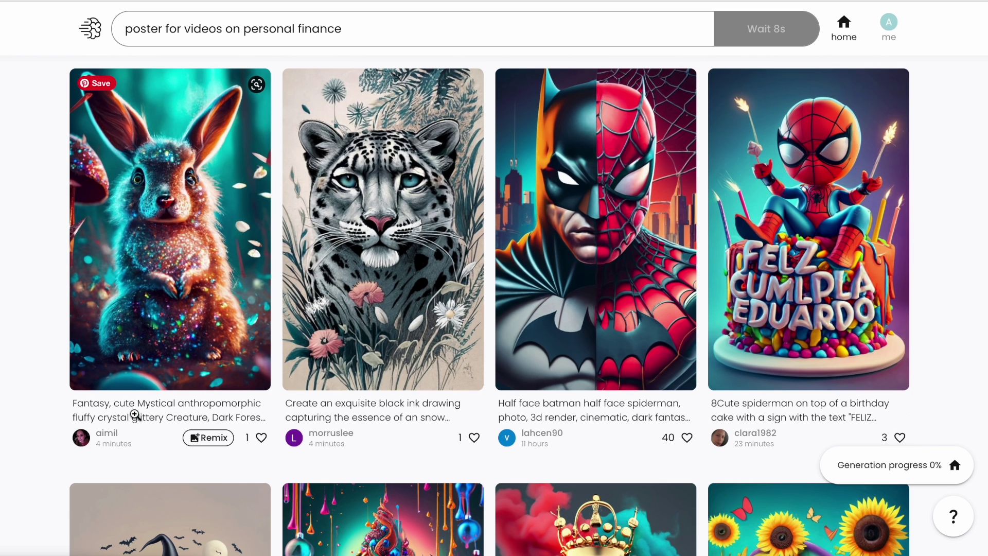
{"action": "scroll", "coordinate": [133, 413], "scroll_direction": "down", "scroll_amount": 4}
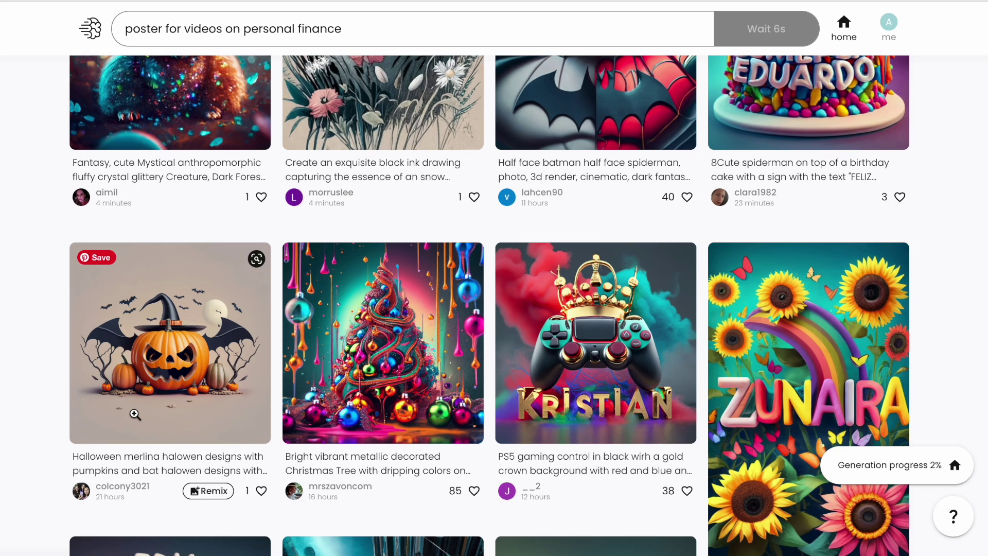
{"action": "scroll", "coordinate": [134, 413], "scroll_direction": "down", "scroll_amount": 4}
{"action": "scroll", "coordinate": [134, 413], "scroll_direction": "down", "scroll_amount": 3}
{"action": "scroll", "coordinate": [134, 414], "scroll_direction": "down", "scroll_amount": 4}
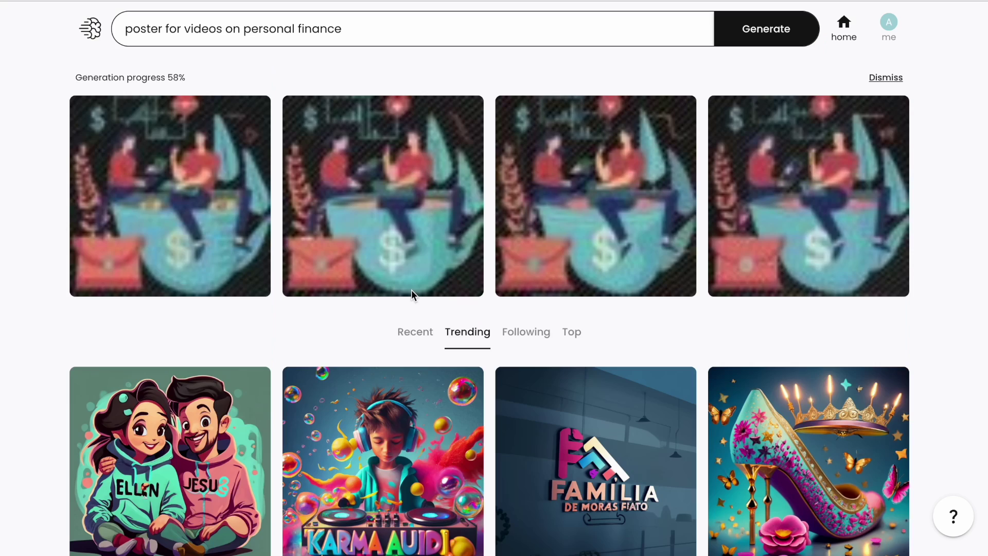
{"action": "left_click", "coordinate": [411, 289]}
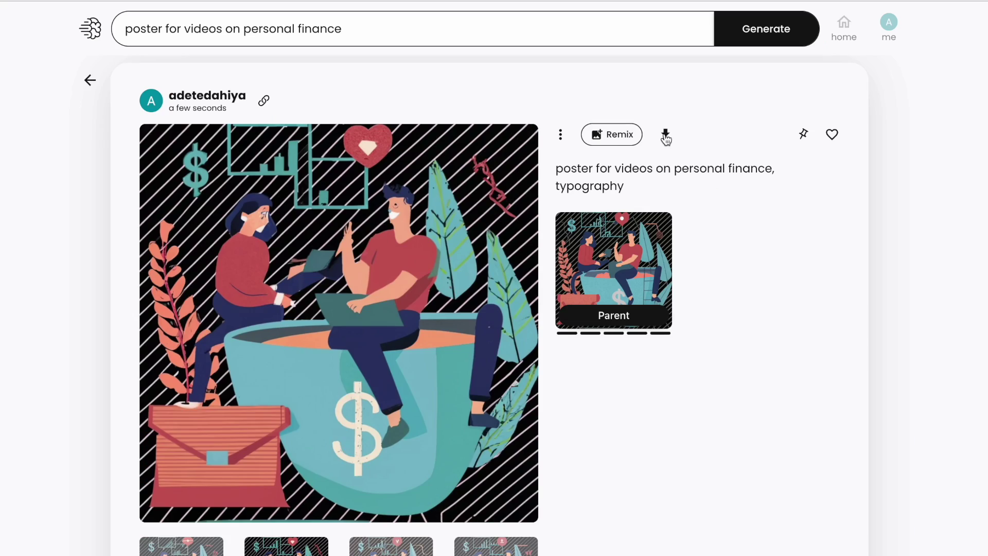
{"action": "left_click", "coordinate": [562, 136]}
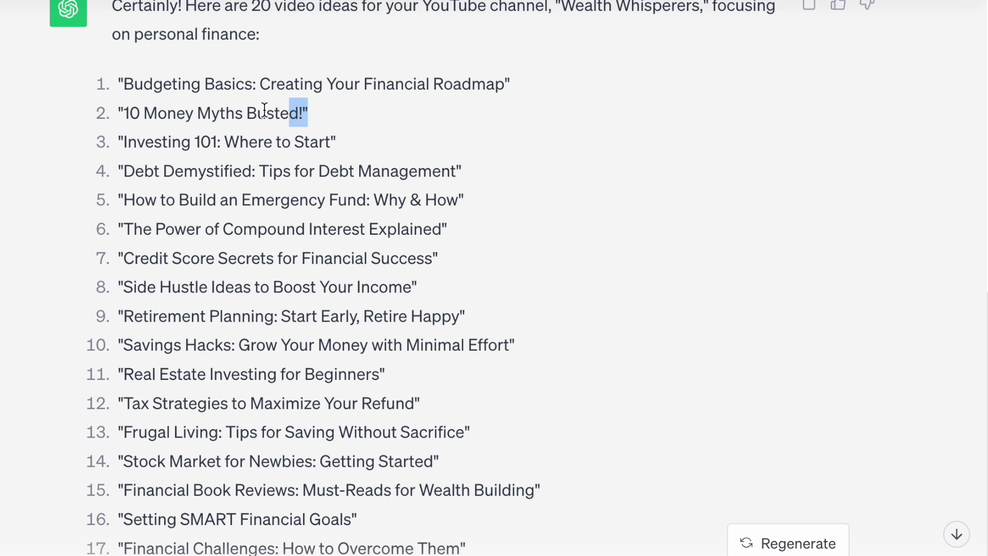
Step: Select item 2, '10 Money Myths Busted!', from ChatGPT's twenty video ideas
{"action": "left_click_drag", "start_coordinate": [264, 110], "coordinate": [118, 121]}
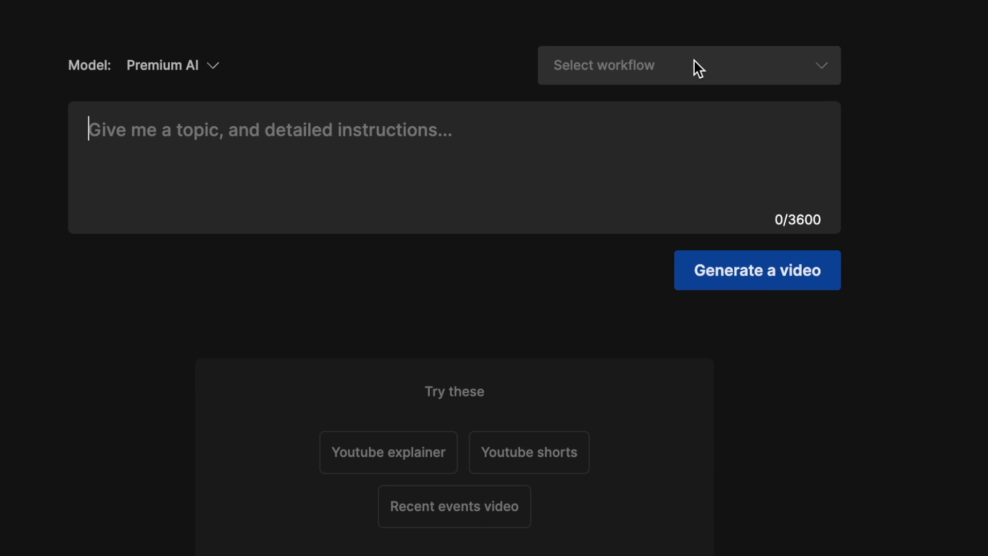
Step: Choose the YouTube explainer workflow for the new video
{"action": "left_click", "coordinate": [694, 61]}
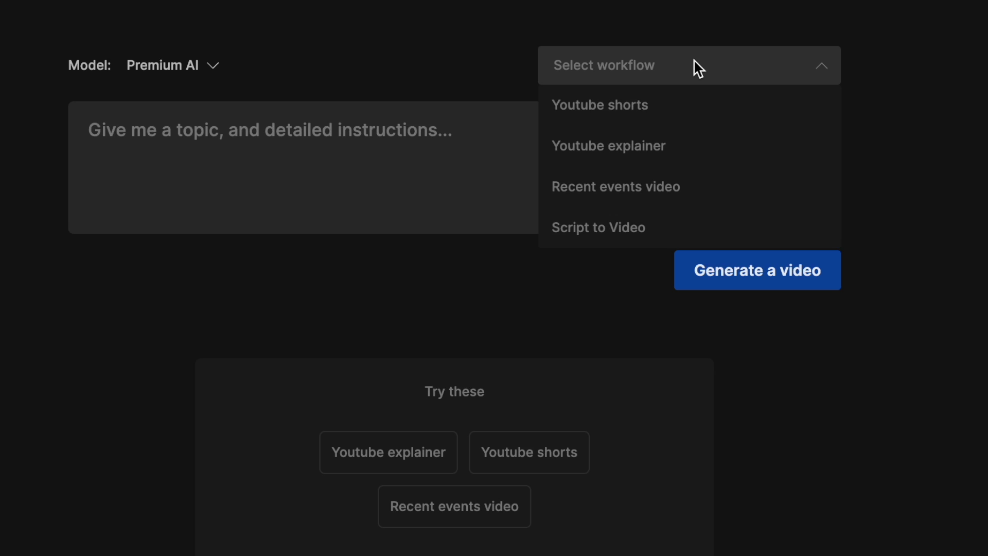
{"action": "left_click", "coordinate": [658, 153]}
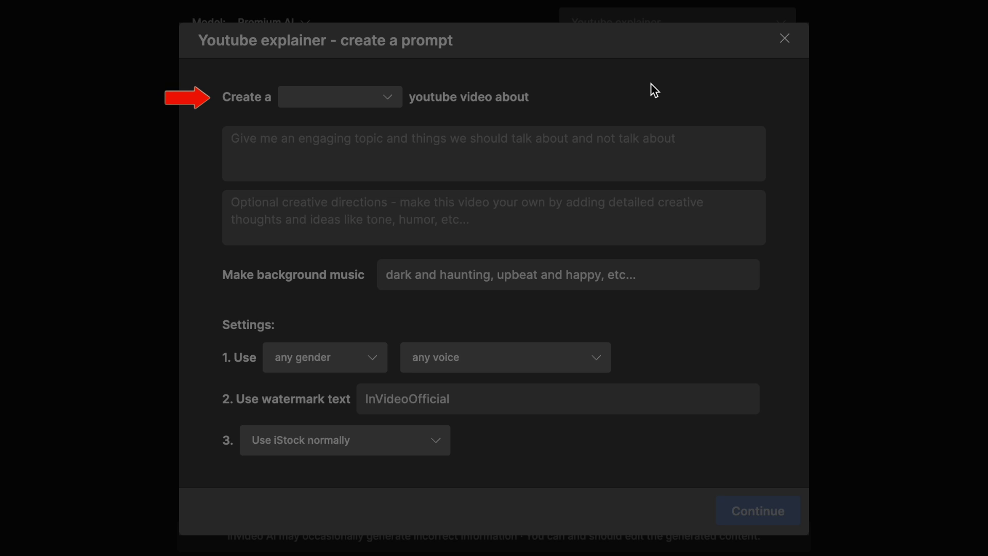
Step: Set a 10-minute length, the '10 money myths busted' topic, and 'inspiring and upbeat' music
{"action": "left_click", "coordinate": [321, 106]}
{"action": "left_click", "coordinate": [305, 372]}
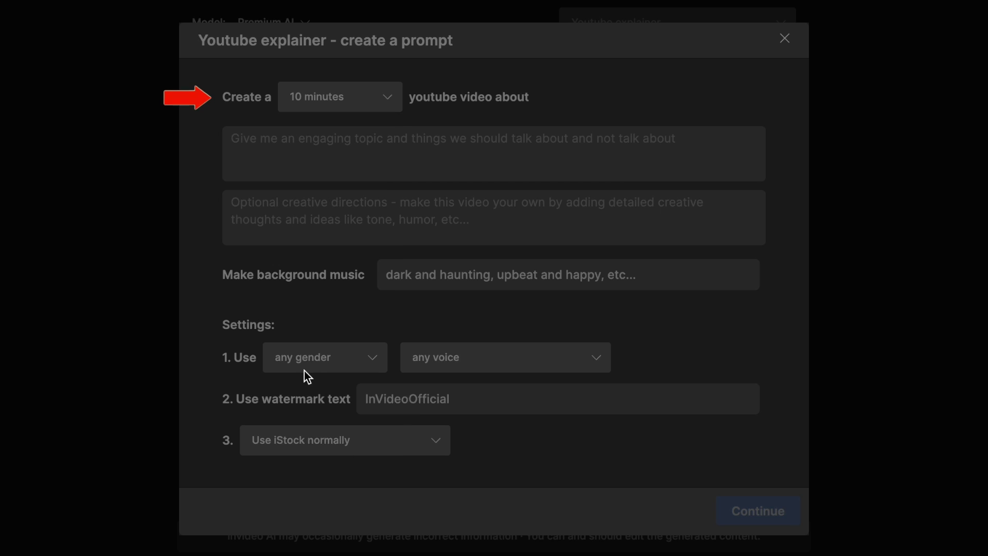
{"action": "left_click", "coordinate": [316, 155]}
{"action": "type", "text": "10"}
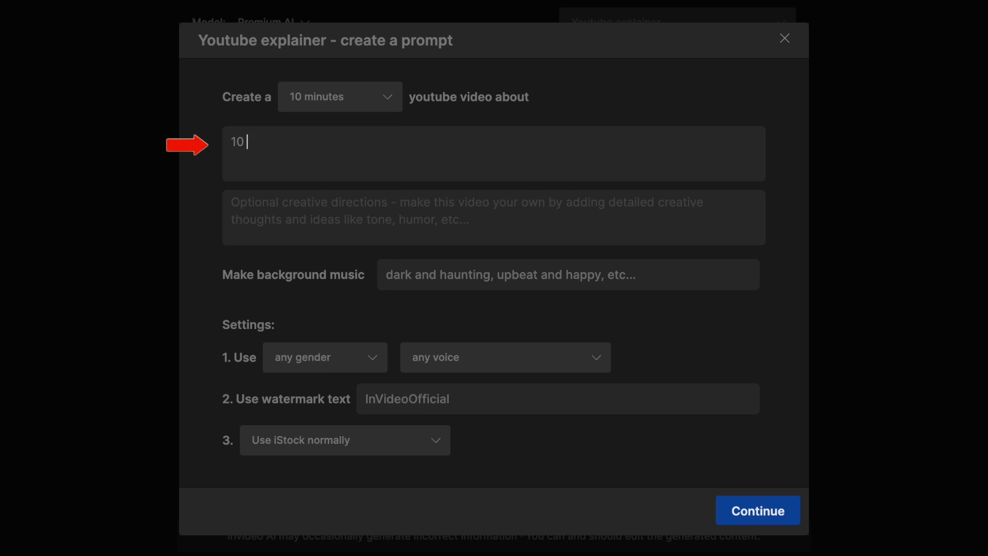
{"action": "type", "text": " money myths"}
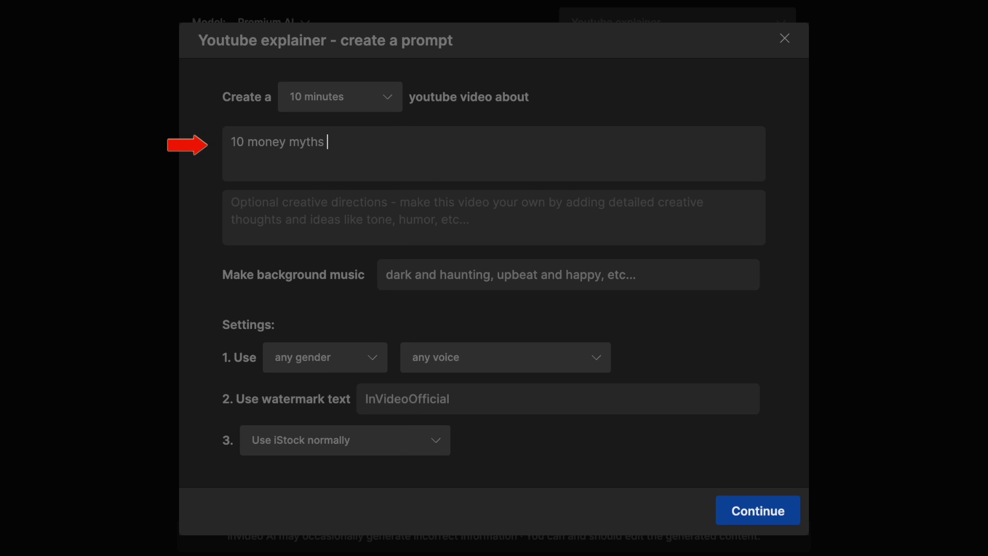
{"action": "type", "text": " busted. Do"}
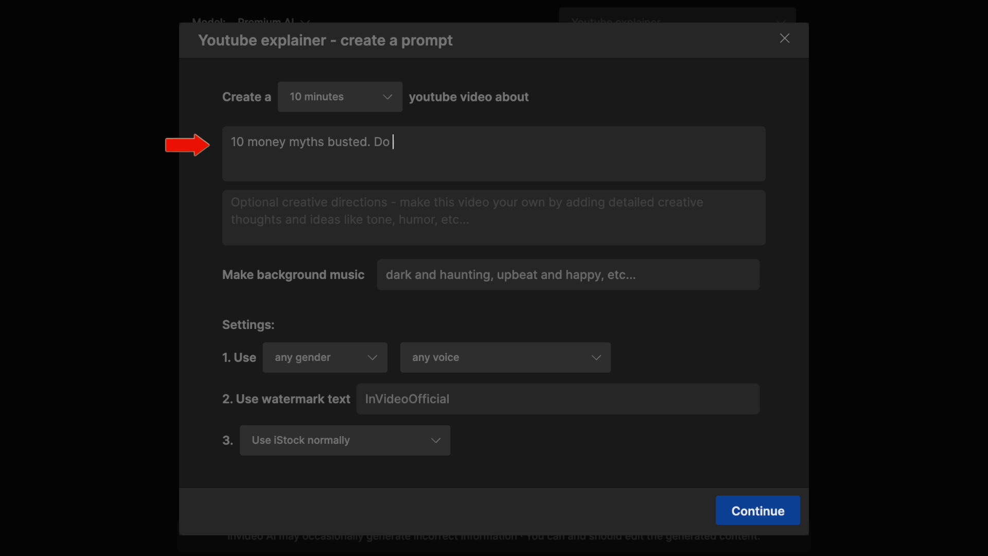
{"action": "type", "text": " not include generic tips"}
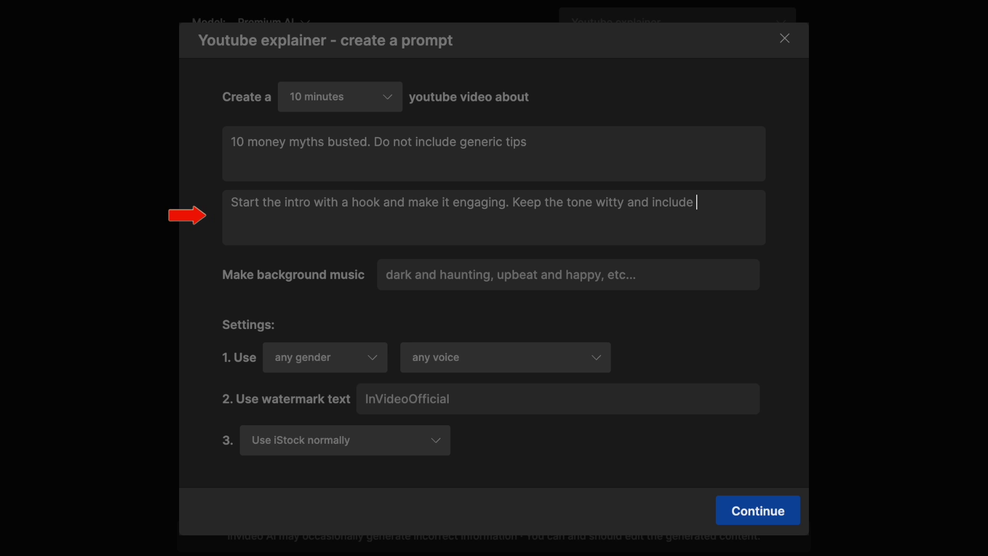
{"action": "type", "text": "or in the script. End the video with a call to action to subscribe to the channel."}
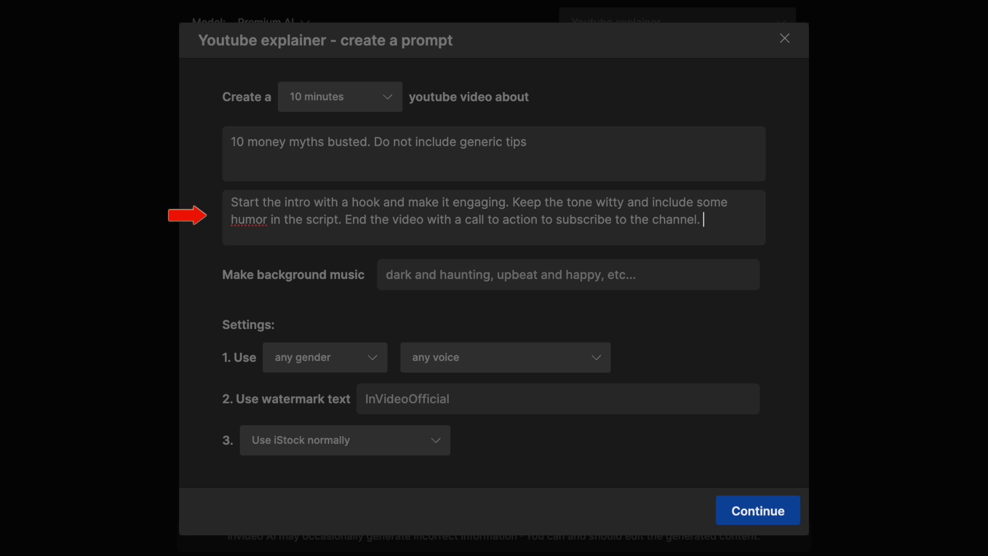
{"action": "key", "text": "Tab"}
{"action": "type", "text": "inspiring an"}
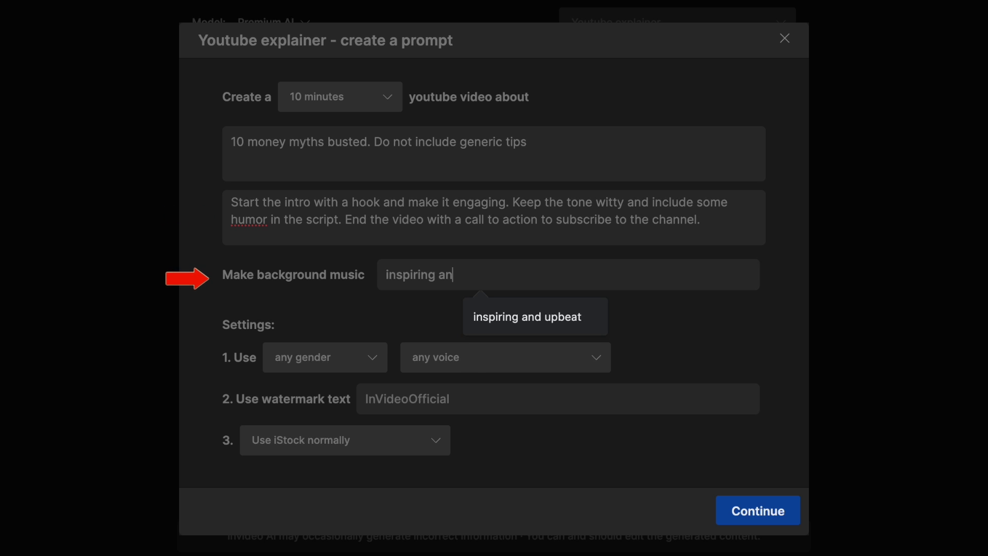
{"action": "type", "text": "d upbeat"}
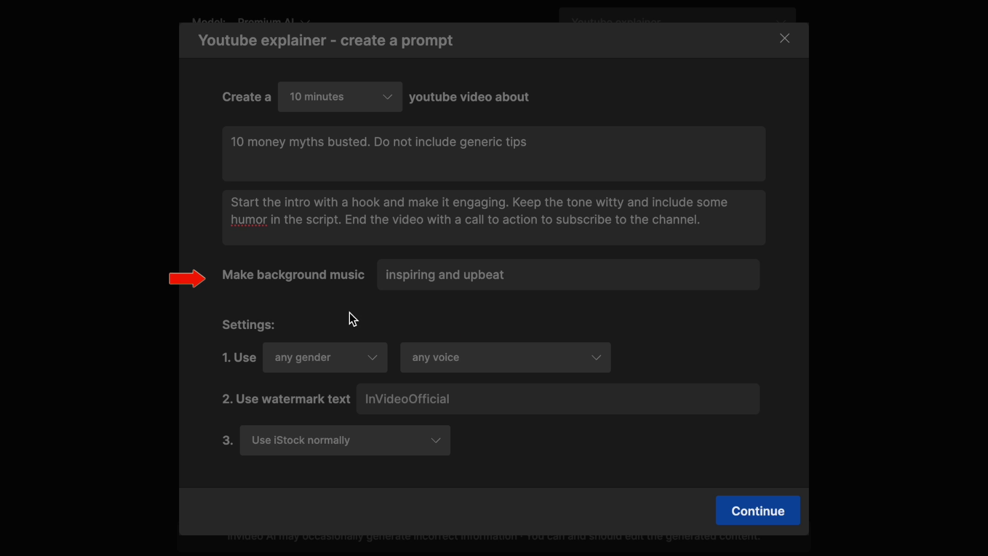
Step: Choose a female, clear American narrator and set the watermark 'Wealth Whisperers'
{"action": "left_click", "coordinate": [336, 362]}
{"action": "left_click", "coordinate": [315, 445]}
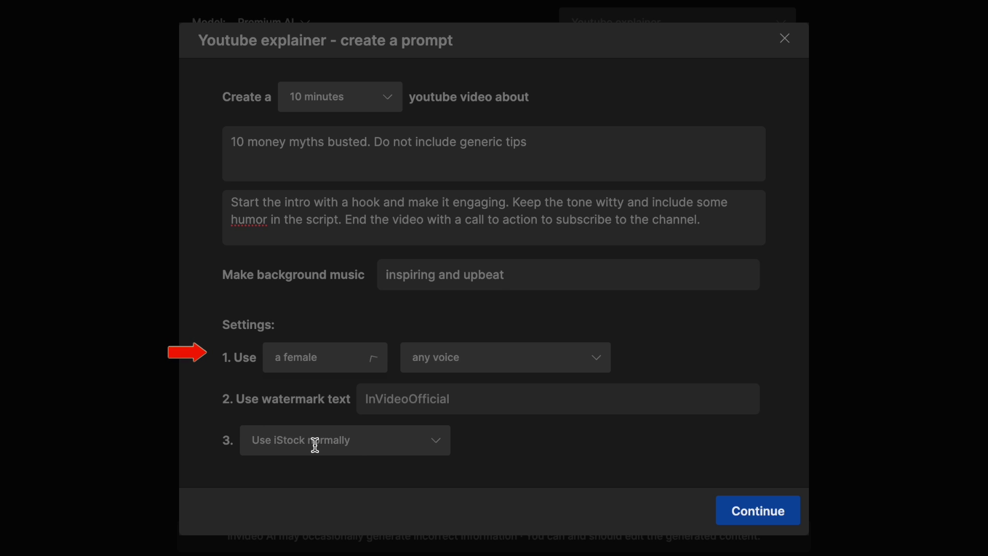
{"action": "left_click", "coordinate": [448, 352]}
{"action": "left_click", "coordinate": [463, 420]}
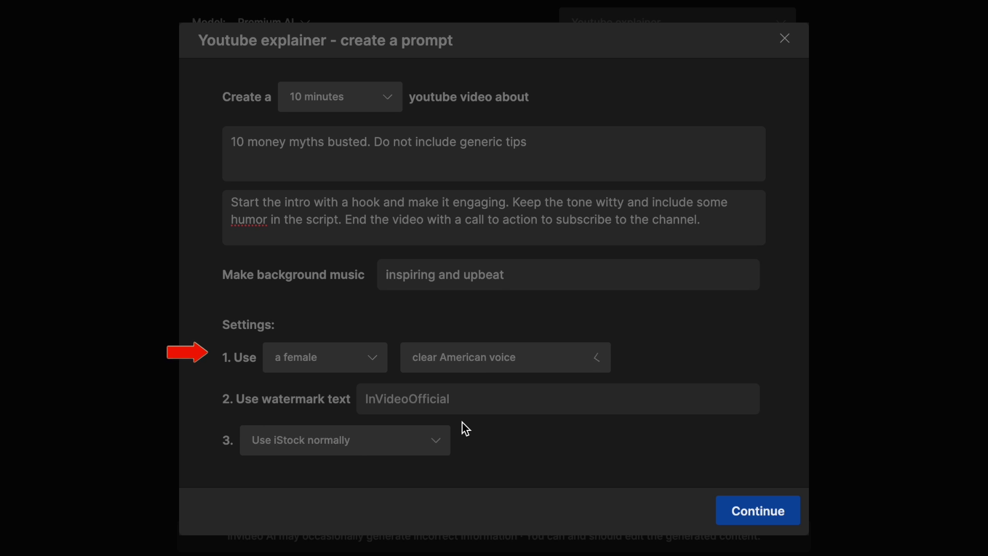
{"action": "left_click", "coordinate": [341, 397]}
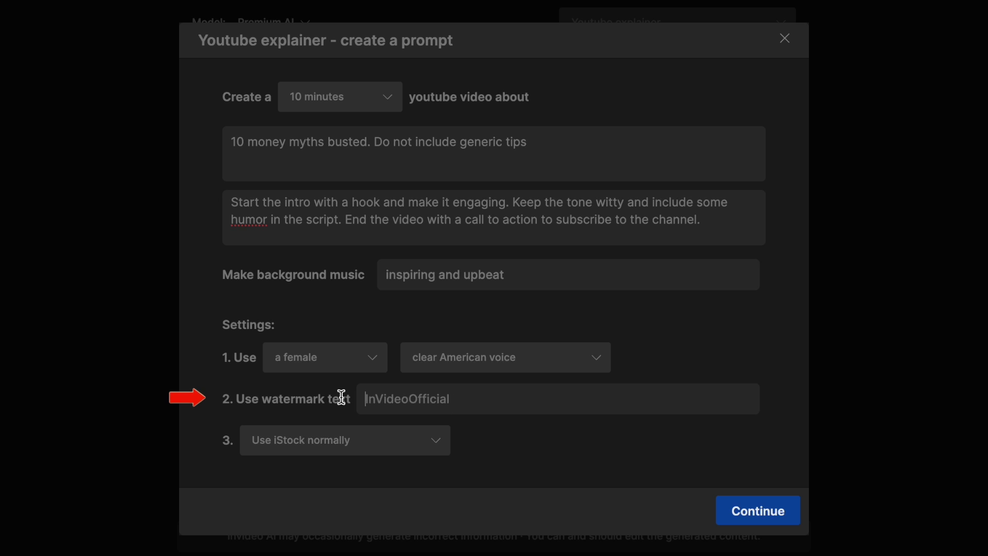
{"action": "type", "text": "Wealt"}
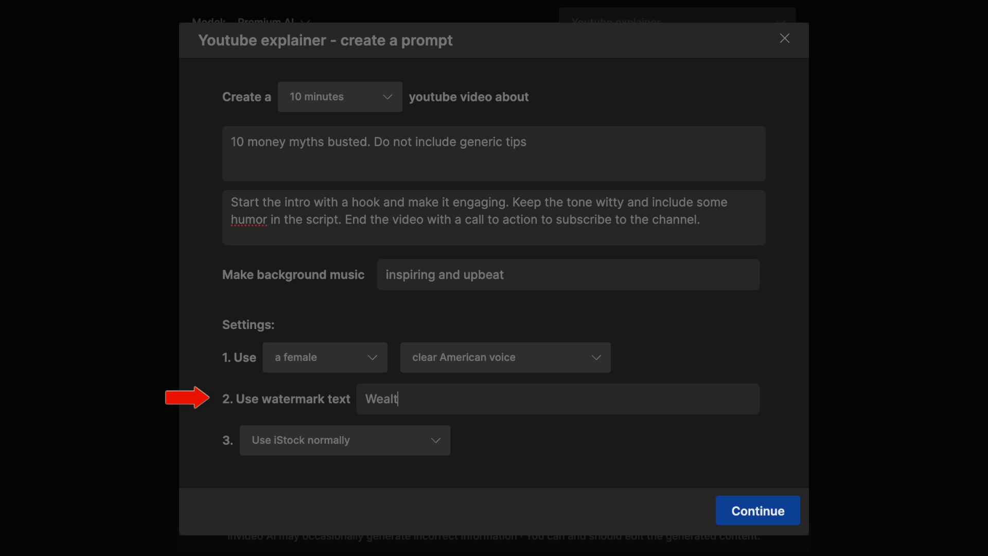
{"action": "type", "text": "h Whisperers"}
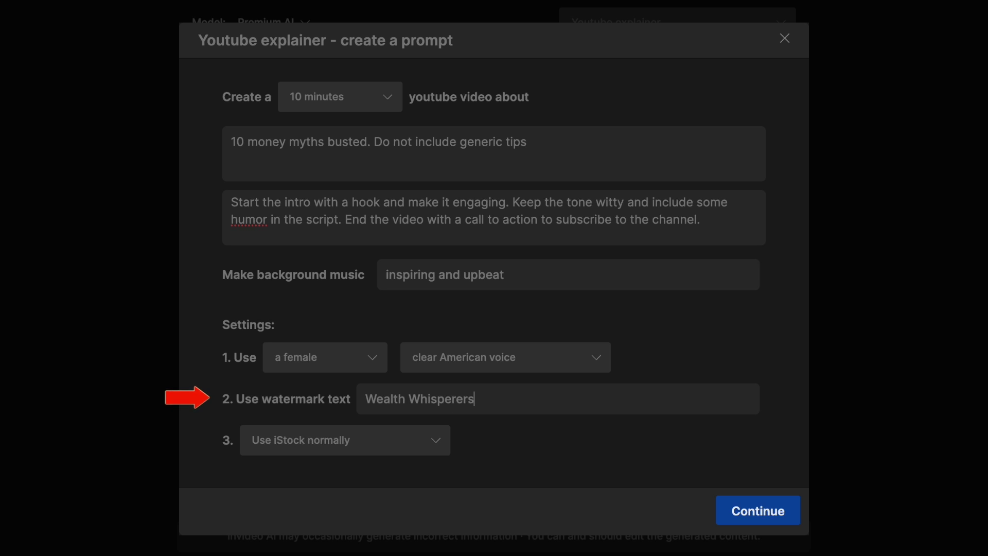
{"action": "left_click", "coordinate": [321, 450]}
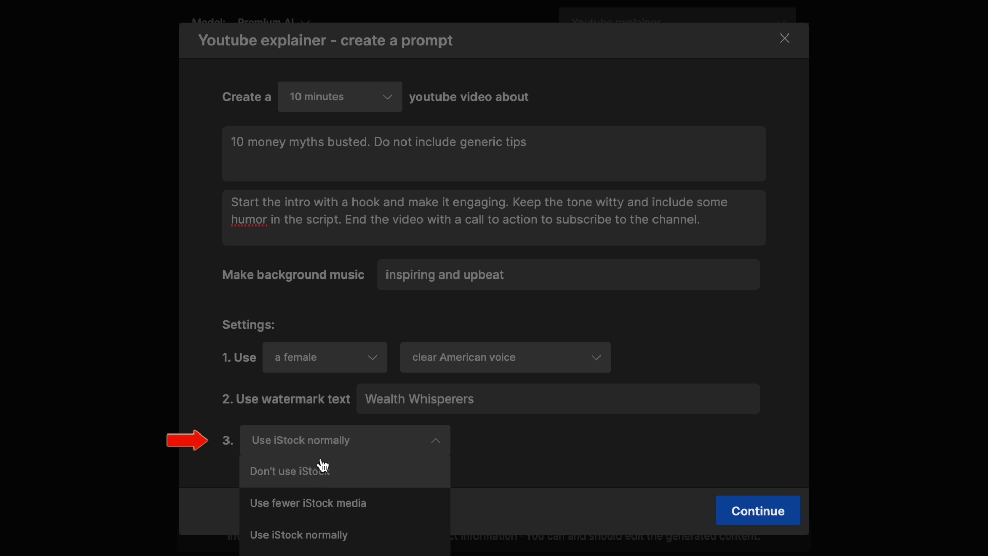
Step: Keep 'Use iStock normally', submit the prompt, and accept the audience options to generate
{"action": "left_click", "coordinate": [326, 537]}
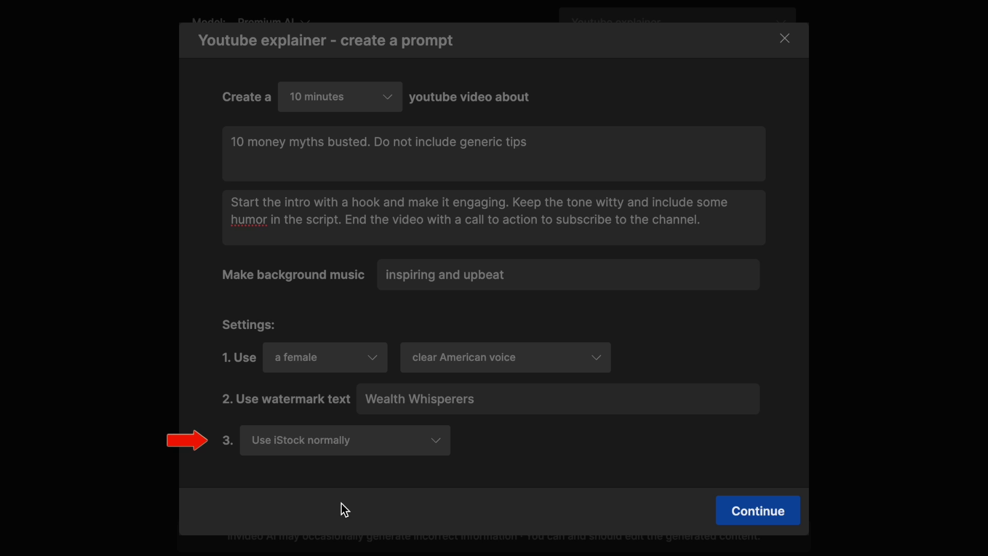
{"action": "left_click", "coordinate": [750, 523]}
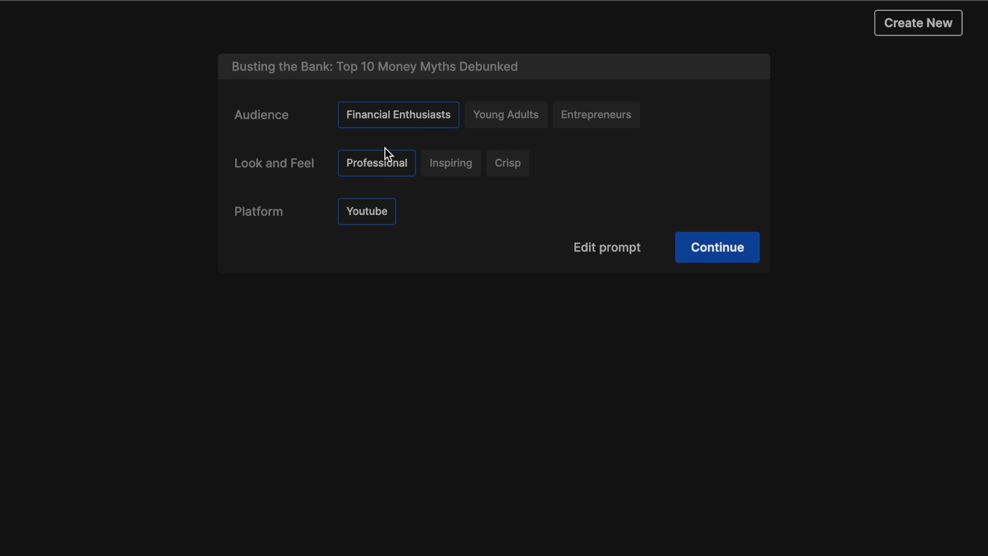
{"action": "left_click", "coordinate": [718, 249]}
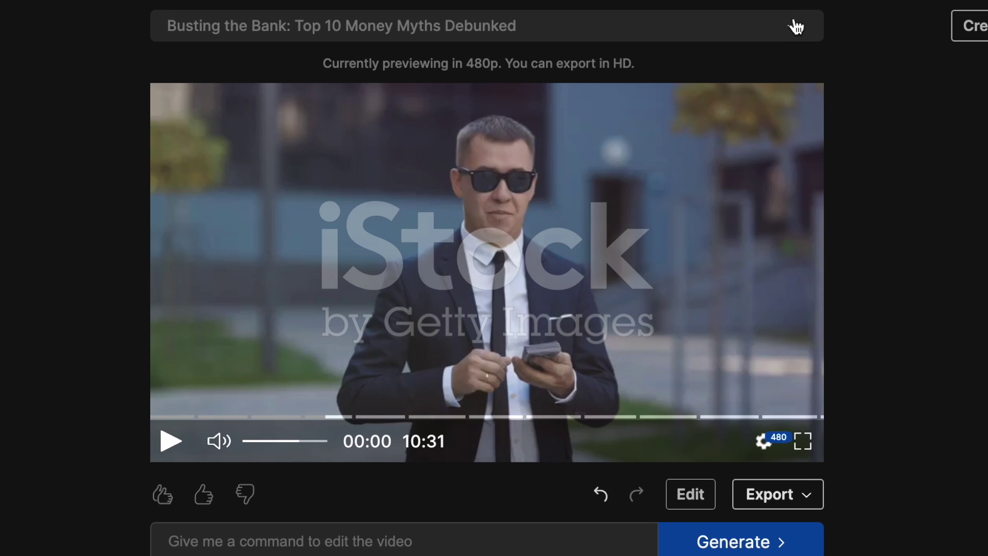
{"action": "left_click", "coordinate": [796, 27]}
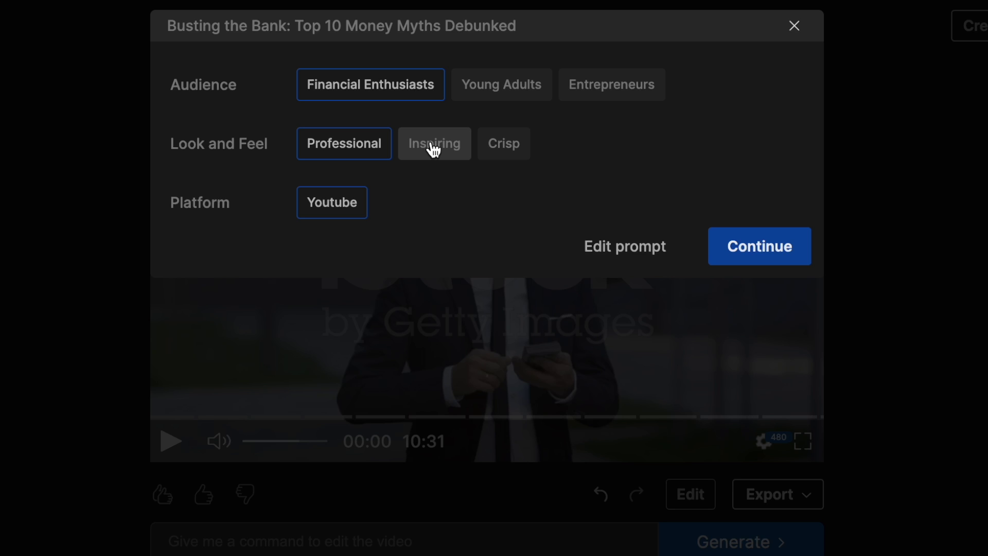
{"action": "left_click", "coordinate": [923, 465]}
{"action": "scroll", "coordinate": [656, 456], "scroll_direction": "down", "scroll_amount": 2}
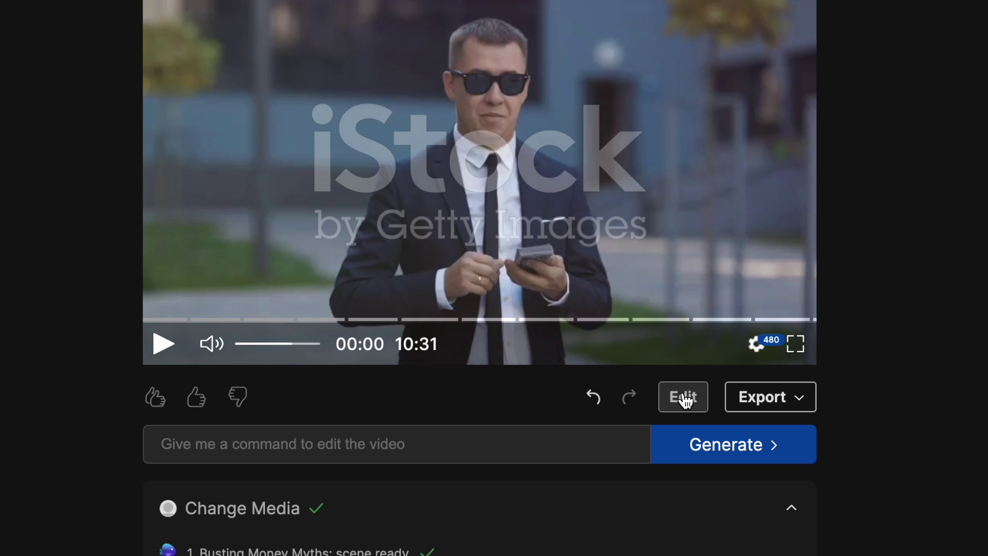
Step: In the script editor, split the 'Welcome … society.' sentence onto its own row
{"action": "left_click", "coordinate": [686, 400]}
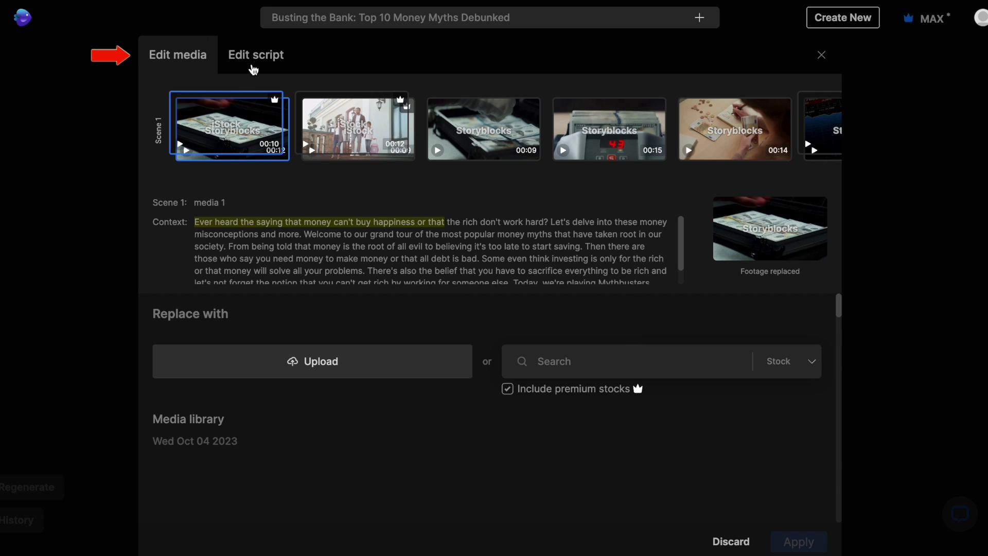
{"action": "left_click", "coordinate": [251, 62]}
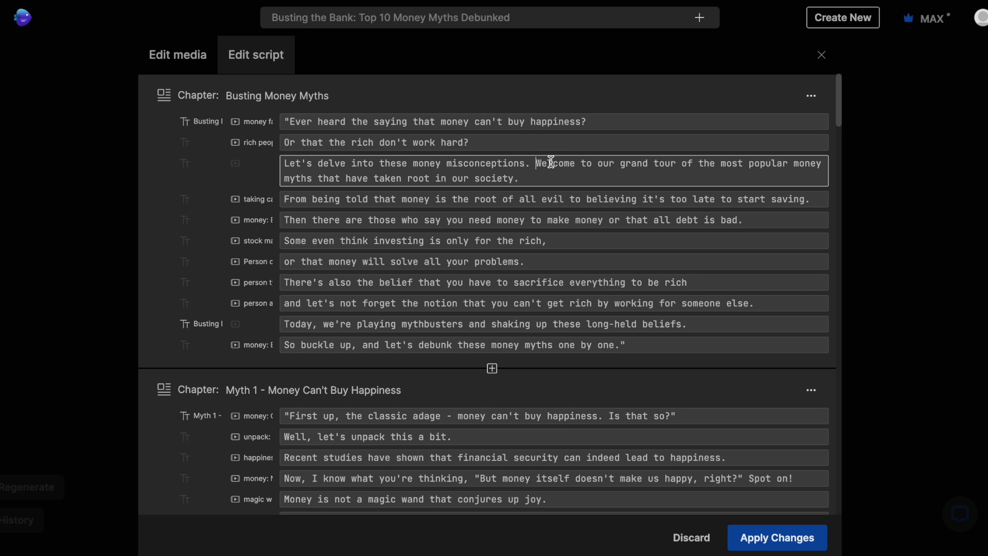
{"action": "left_click_drag", "start_coordinate": [544, 162], "coordinate": [545, 183]}
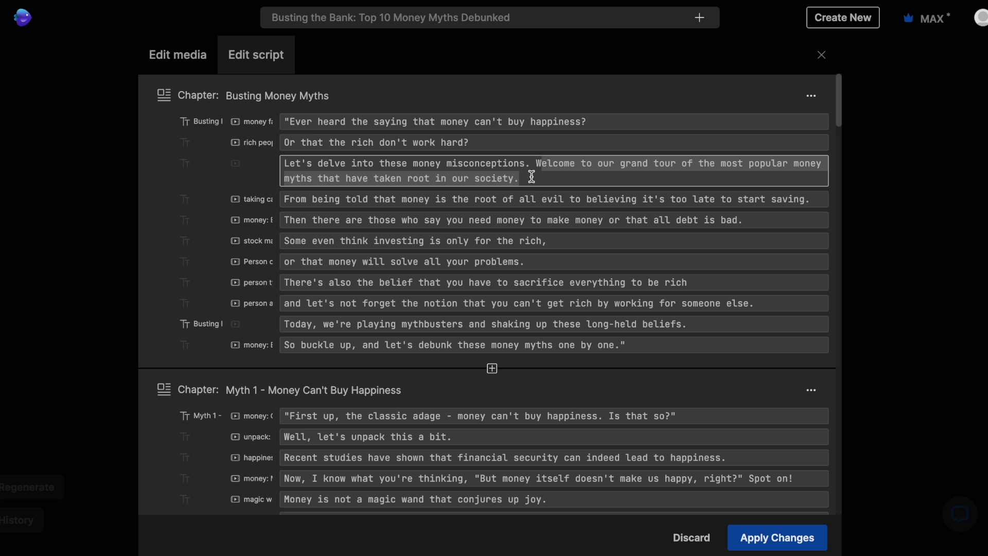
{"action": "left_click", "coordinate": [532, 164]}
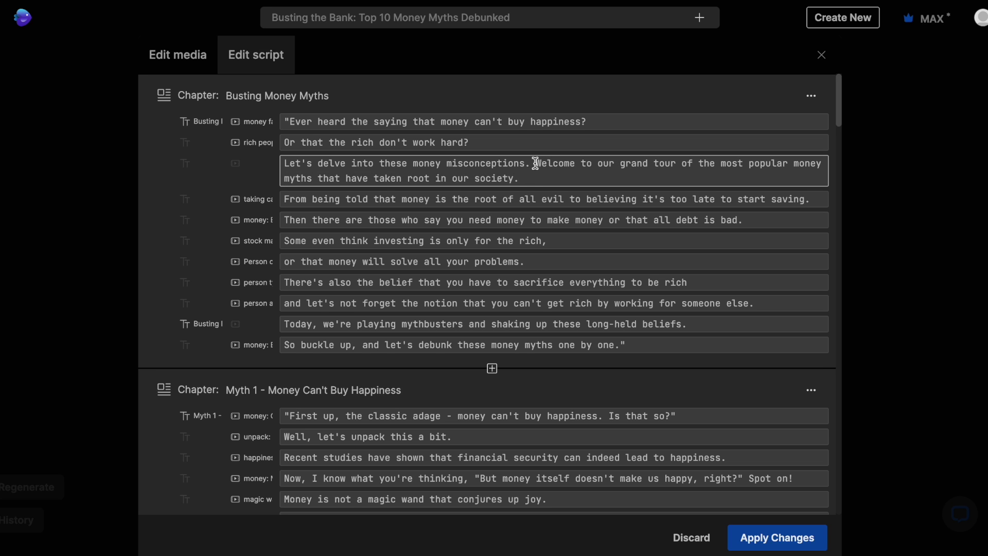
{"action": "left_click_drag", "start_coordinate": [532, 164], "coordinate": [519, 178]}
{"action": "key", "text": "ctrl+z"}
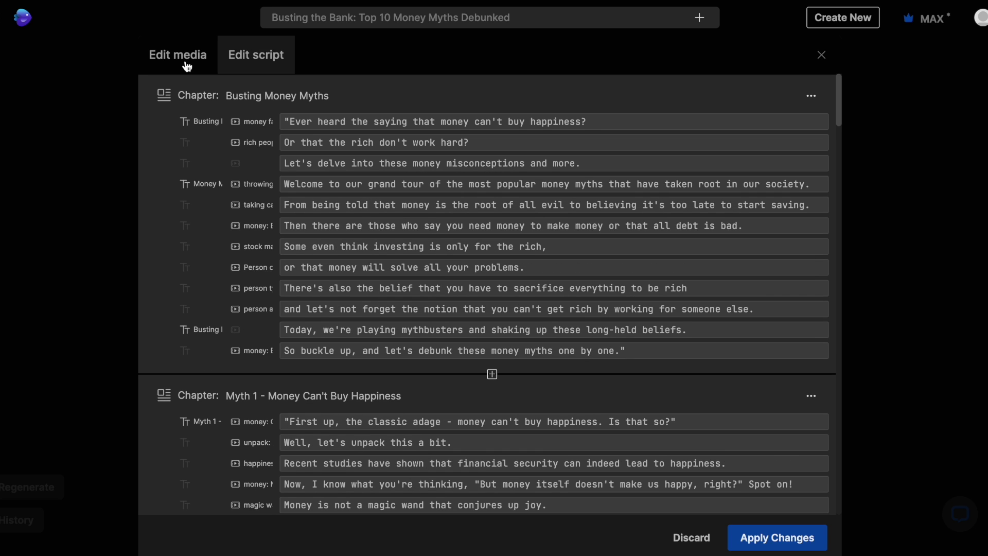
Step: In Edit media, select the first Scene 2 clip for replacement
{"action": "left_click", "coordinate": [190, 62]}
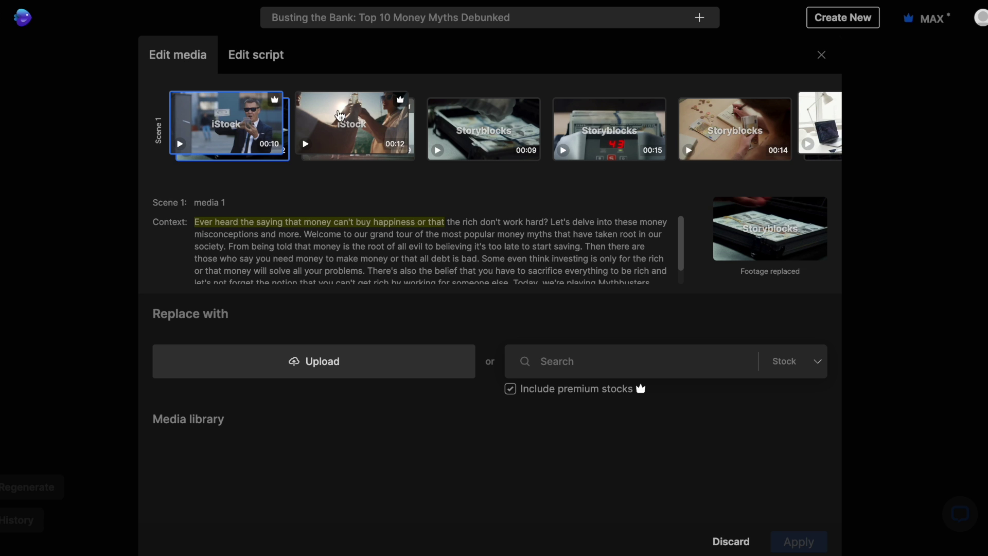
{"action": "scroll", "coordinate": [339, 114], "scroll_direction": "right", "scroll_amount": 3}
{"action": "scroll", "coordinate": [340, 114], "scroll_direction": "right", "scroll_amount": 3}
{"action": "scroll", "coordinate": [340, 114], "scroll_direction": "right", "scroll_amount": 3}
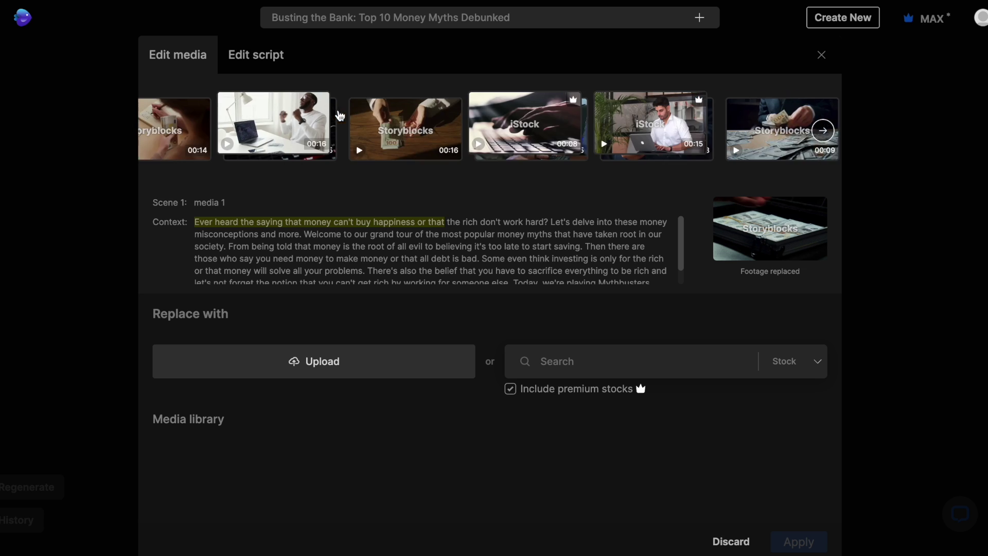
{"action": "scroll", "coordinate": [340, 114], "scroll_direction": "right", "scroll_amount": 3}
{"action": "scroll", "coordinate": [339, 114], "scroll_direction": "right", "scroll_amount": 3}
{"action": "scroll", "coordinate": [319, 124], "scroll_direction": "right", "scroll_amount": 3}
{"action": "left_click", "coordinate": [271, 141]}
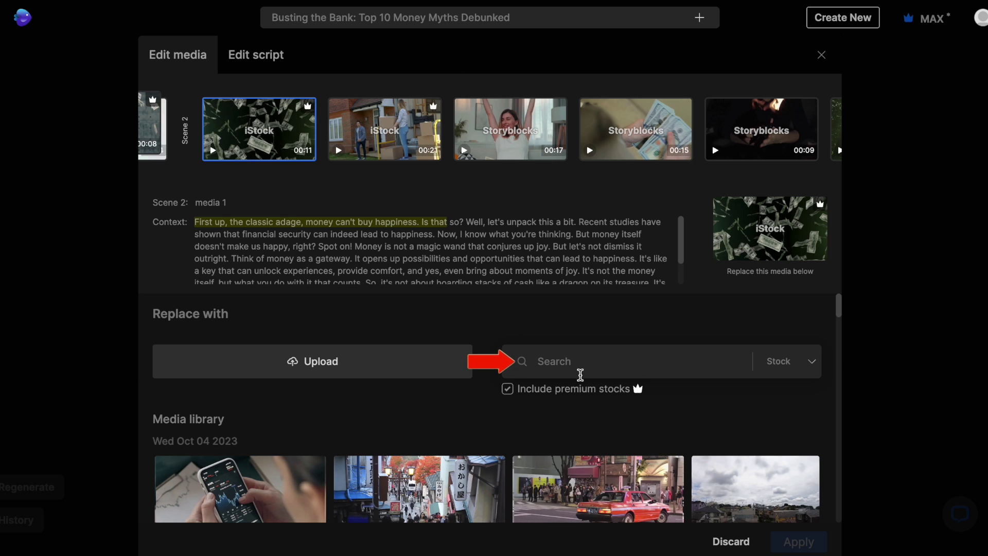
Step: Replace it with the stock clip of a woman holding a card and phone, and apply
{"action": "scroll", "coordinate": [303, 398], "scroll_direction": "down", "scroll_amount": 5}
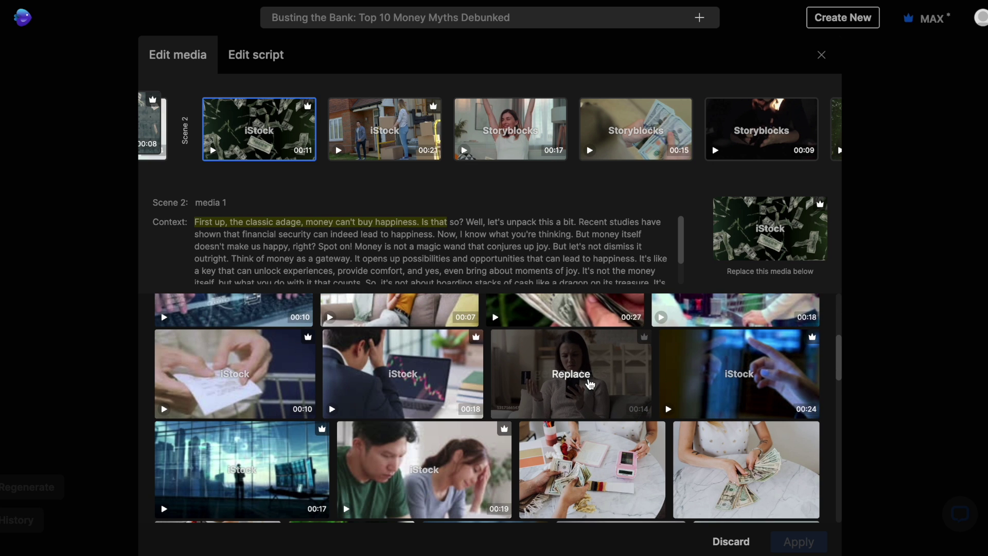
{"action": "left_click", "coordinate": [589, 383]}
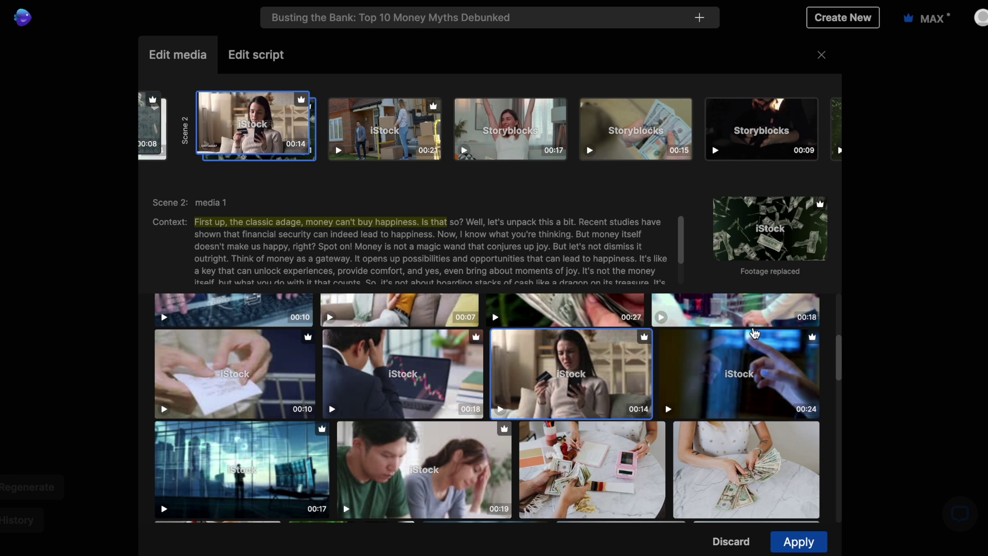
{"action": "left_click", "coordinate": [807, 547]}
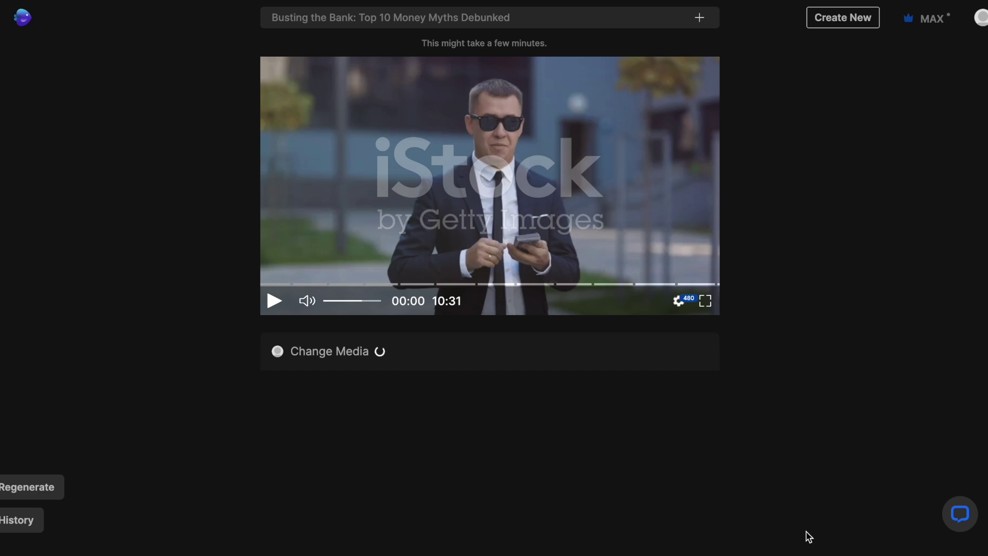
Step: Reopen the media editor and browse Scene 1's clip thumbnails
{"action": "left_click", "coordinate": [428, 378]}
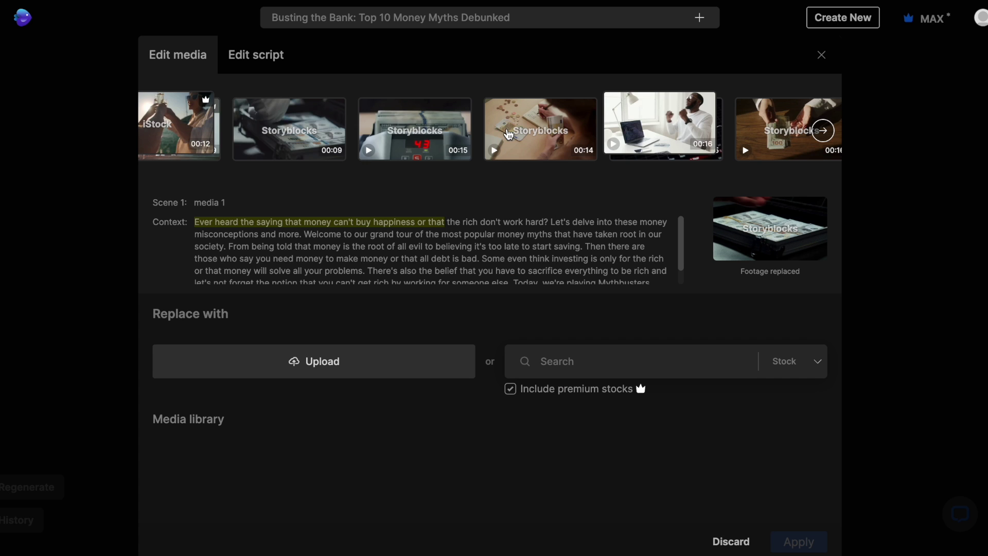
{"action": "scroll", "coordinate": [509, 134], "scroll_direction": "right", "scroll_amount": 5}
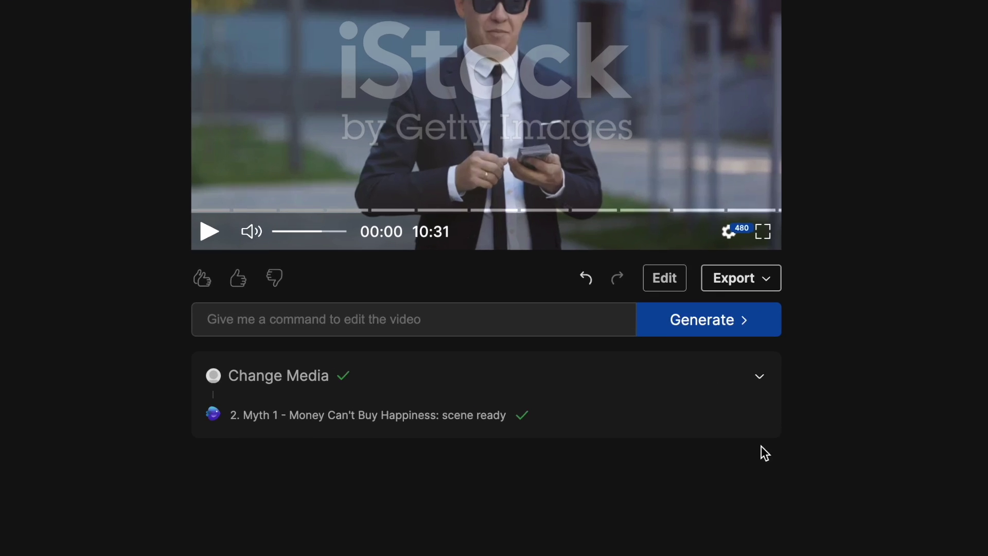
Step: Ask the AI to 'Make the intro more fast paced' and generate the change
{"action": "left_click", "coordinate": [491, 307]}
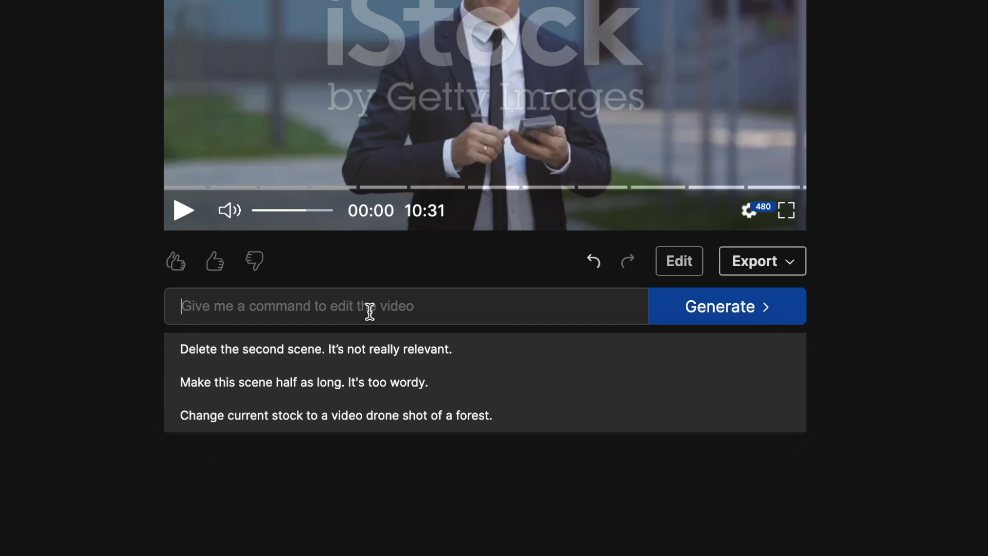
{"action": "type", "text": "Make the intro more fast paced"}
{"action": "left_click", "coordinate": [740, 309]}
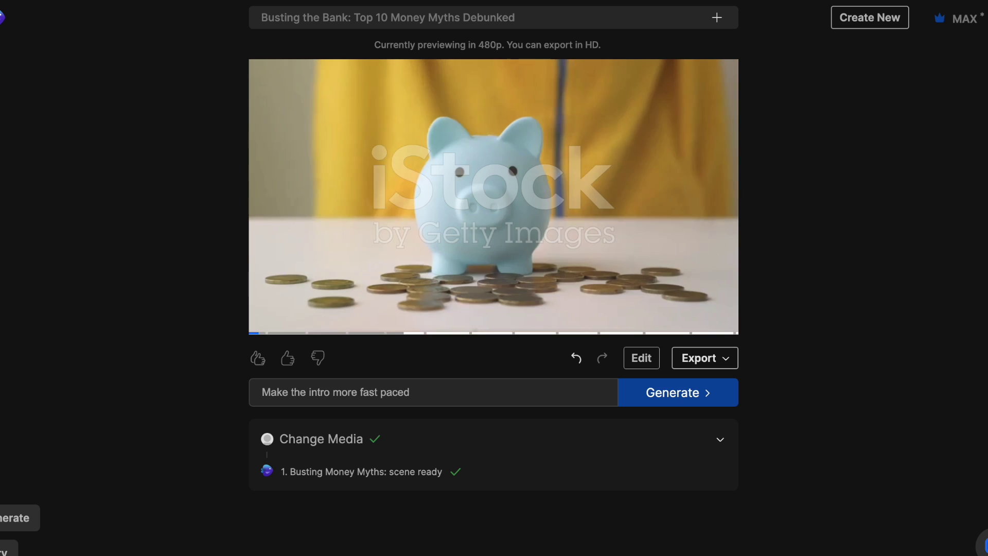
Step: Pause the preview and request more dramatic music across all 13 tracks
{"action": "left_click", "coordinate": [374, 202]}
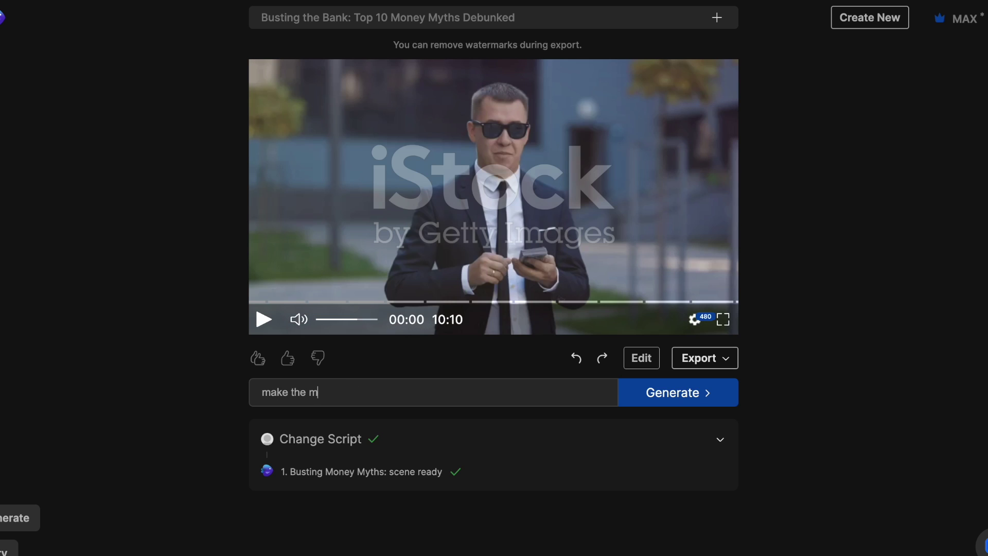
{"action": "left_click", "coordinate": [678, 393]}
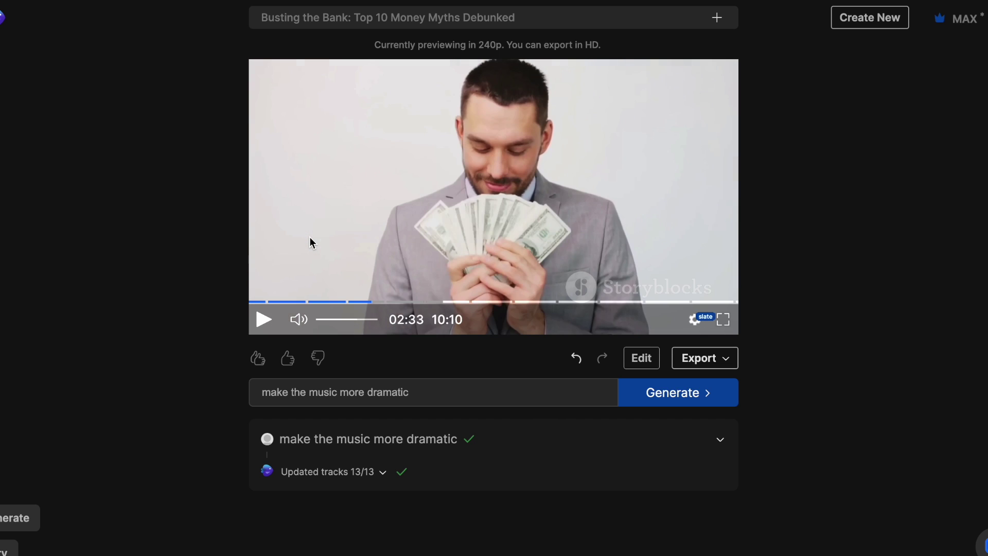
Step: Replace the command with a British male voiceover request, add subtitles, then open Export
{"action": "key", "text": "ctrl+a"}
{"action": "type", "text": "change the"}
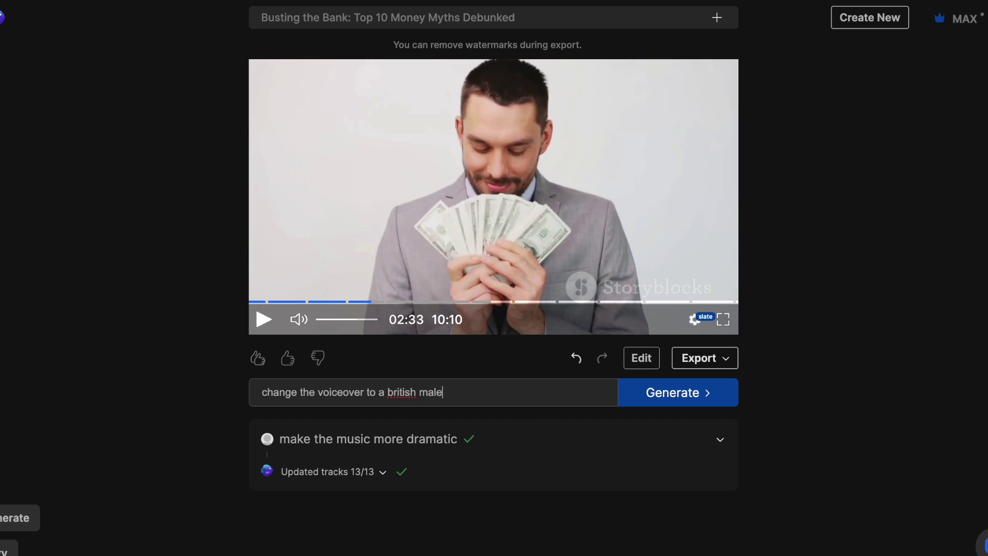
{"action": "key", "text": "Return"}
{"action": "left_click", "coordinate": [264, 319]}
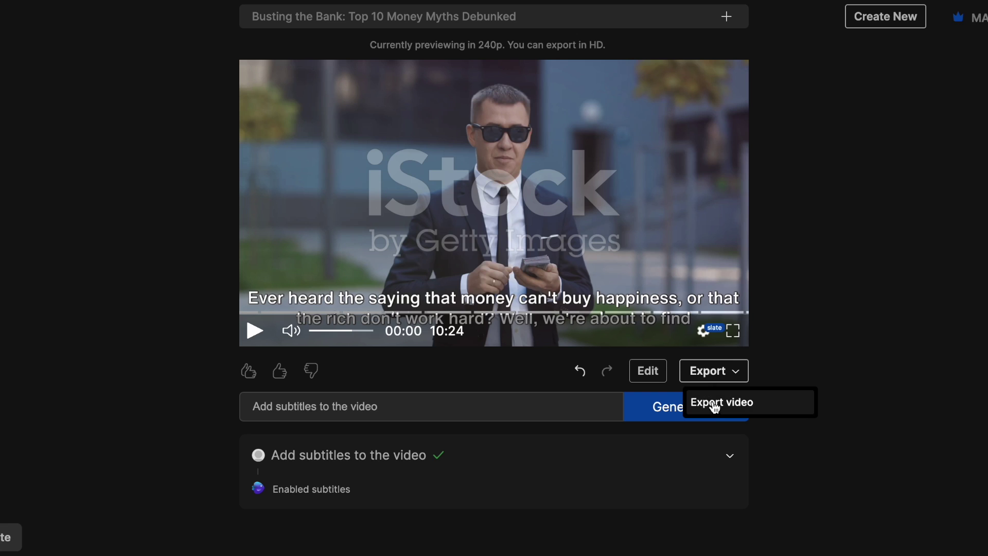
{"action": "left_click", "coordinate": [715, 404]}
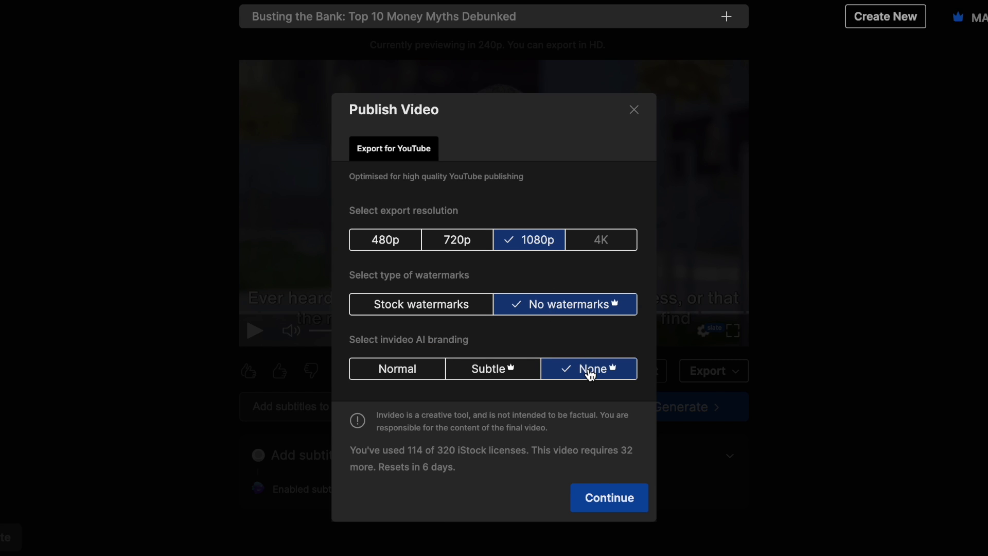
Step: Start rendering at 1080p with no watermarks and no InVideo branding
{"action": "left_click", "coordinate": [570, 307]}
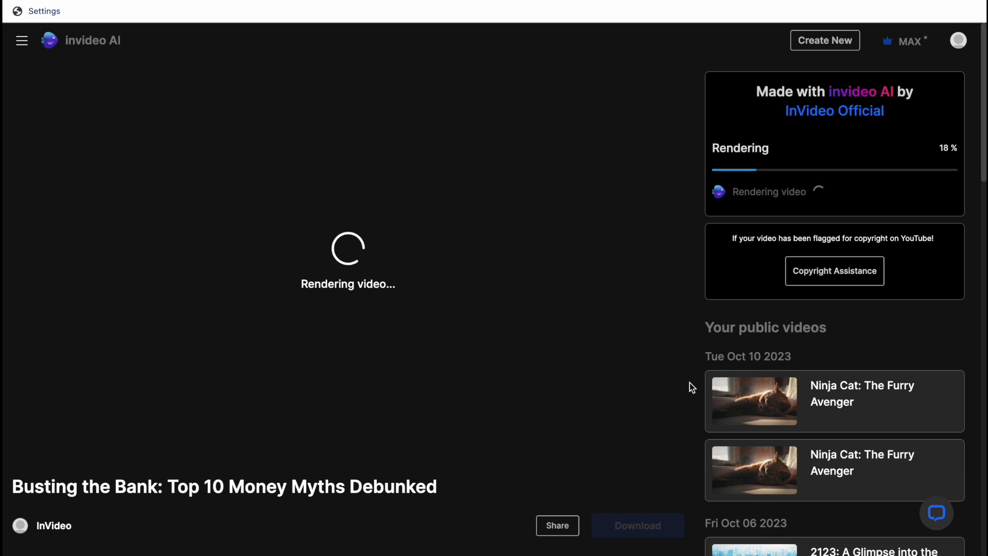
Step: Open the InVideo support chat while the export renders
{"action": "left_click", "coordinate": [937, 506]}
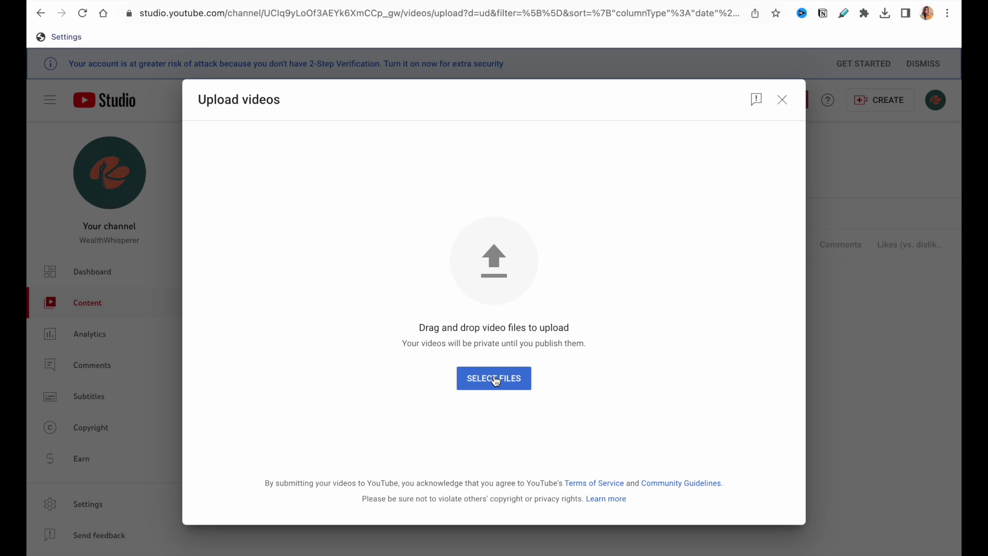
Step: Upload 'Invideo - full video.mp4' and retitle it starting with '10 Beliefs About Money'
{"action": "left_click", "coordinate": [496, 380]}
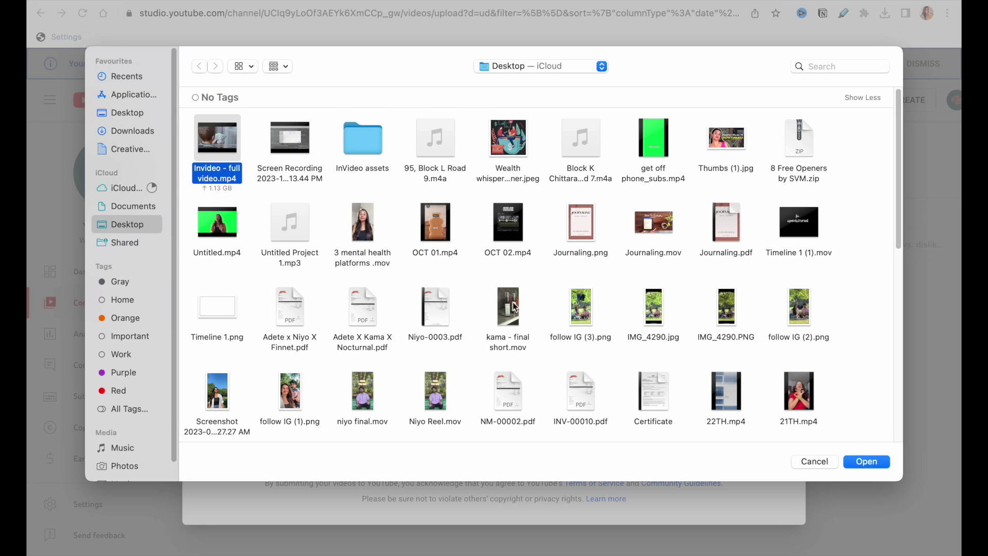
{"action": "left_click", "coordinate": [875, 459]}
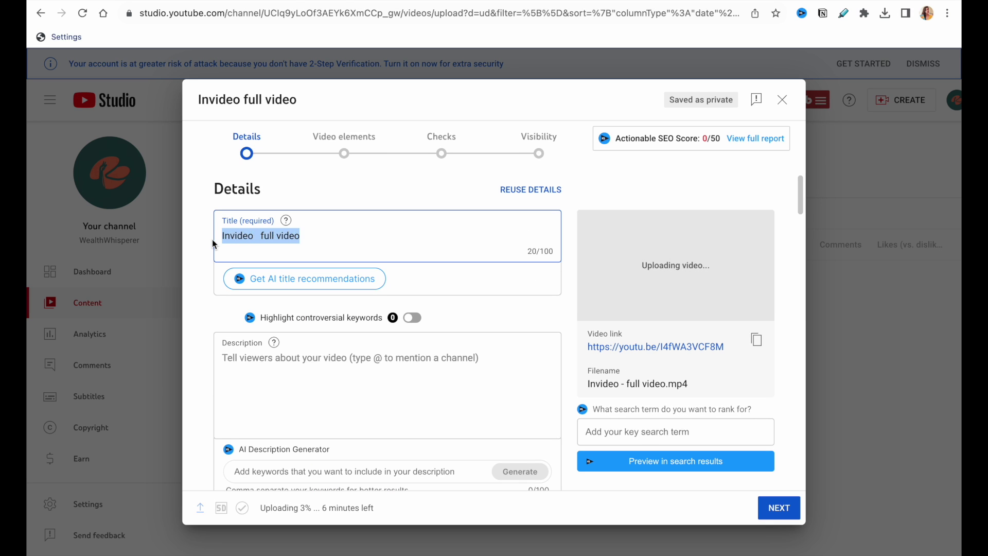
{"action": "type", "text": "10 Bel"}
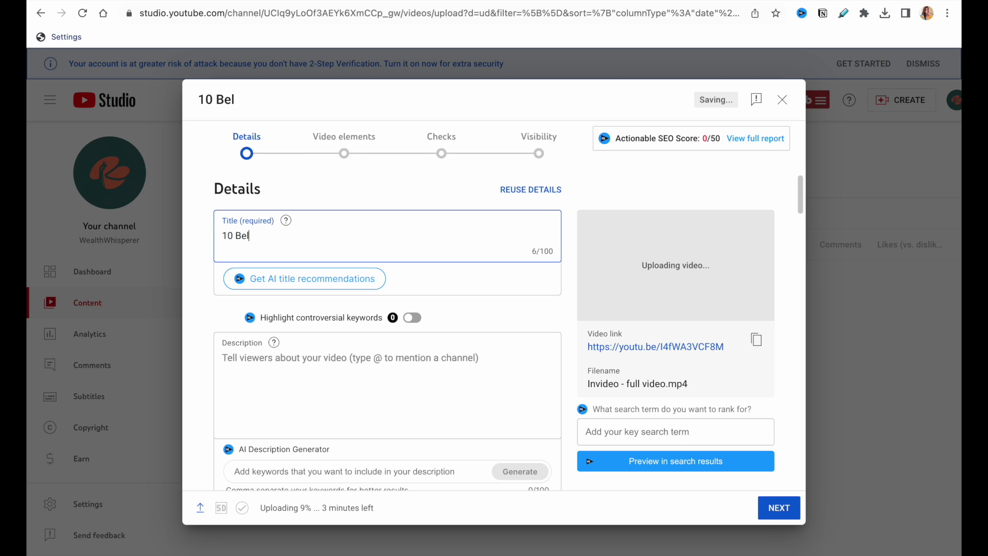
{"action": "type", "text": "iefs About M"}
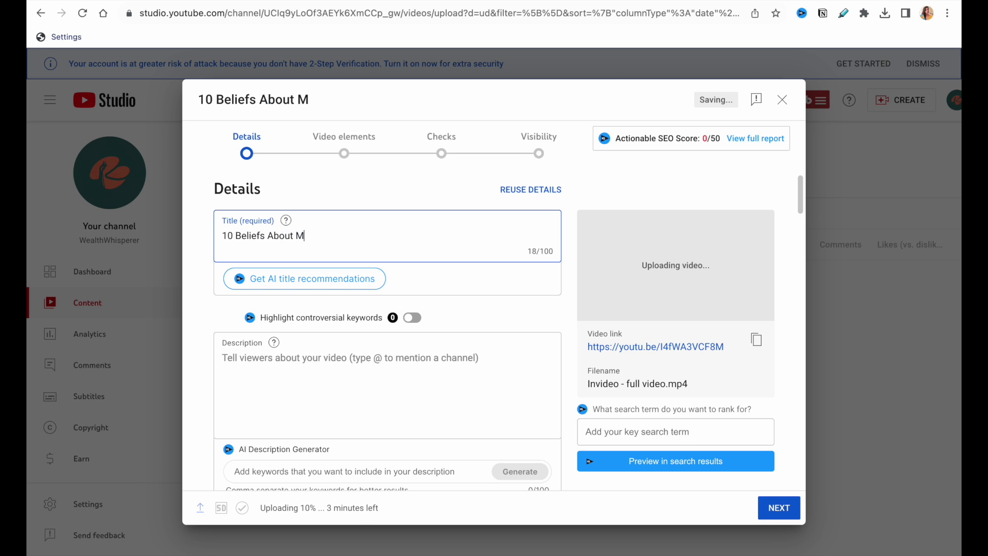